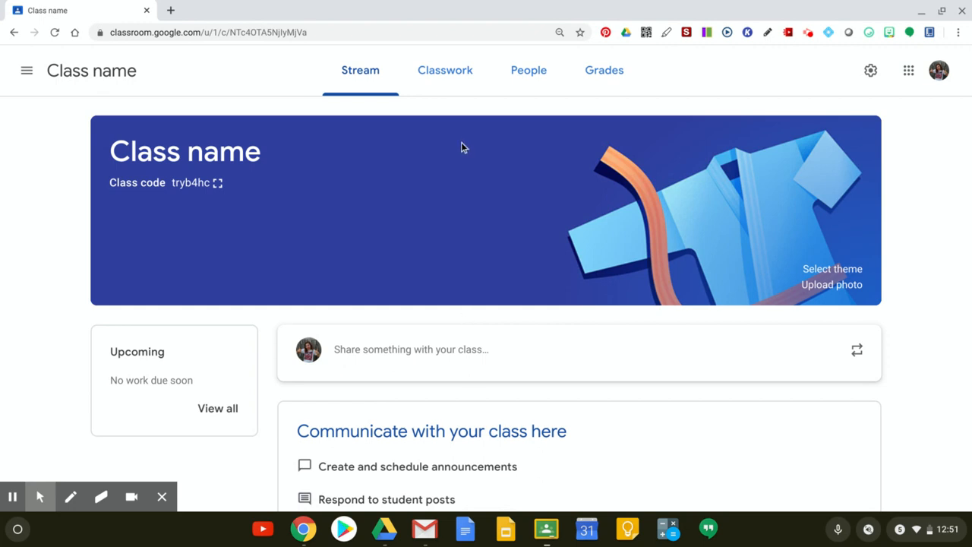
Create a new assignment in the class's classwork and title it "Title".
left_click(443, 68)
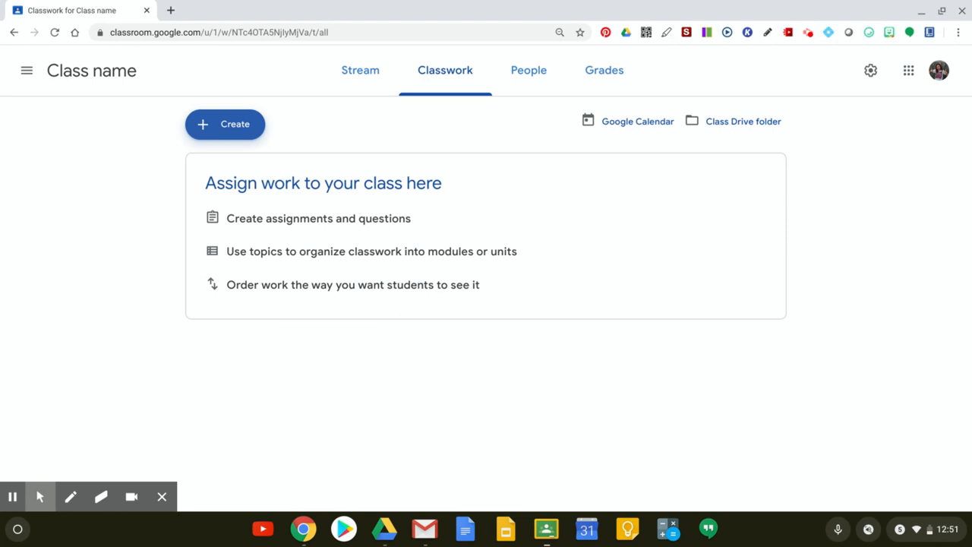
left_click(218, 132)
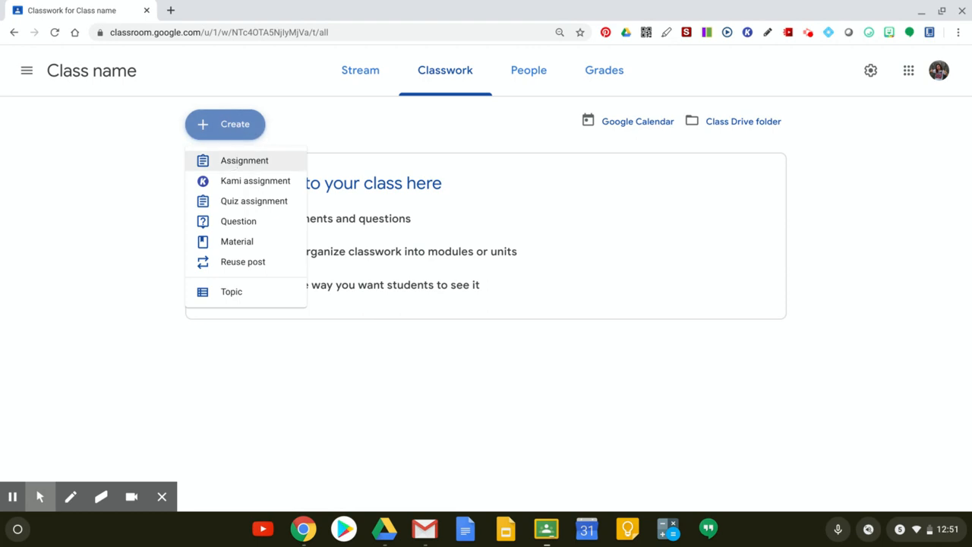
left_click(228, 161)
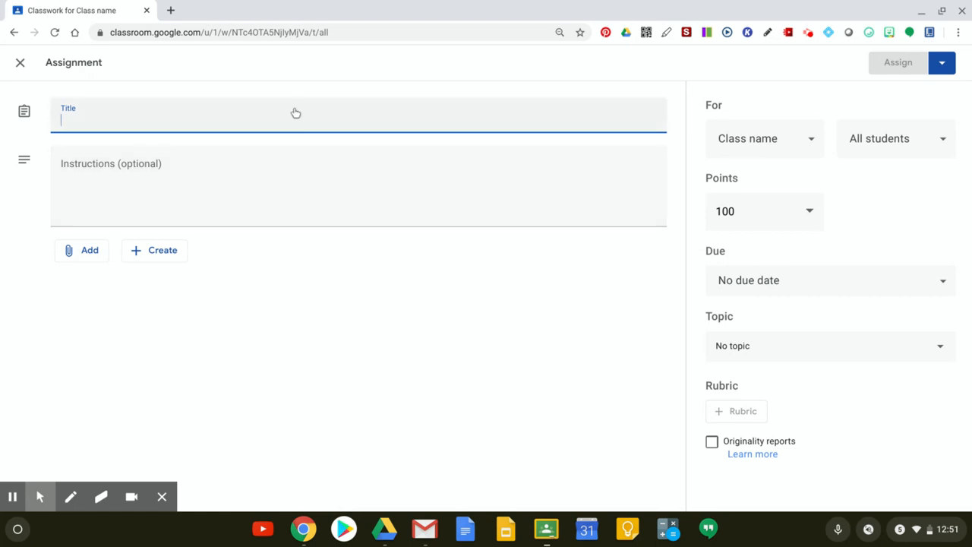
type("Title")
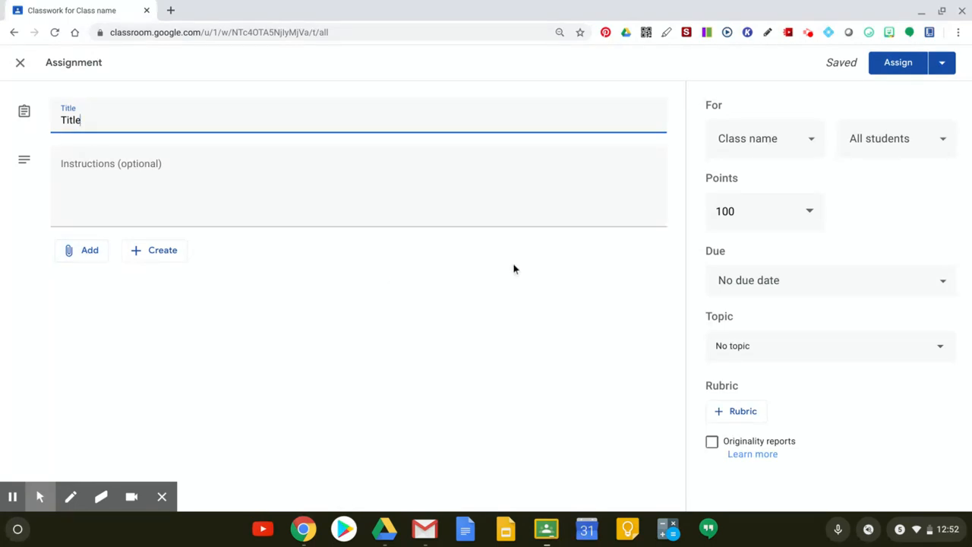
Review the assignment's points, student, topic and new-file options without changing them.
left_click(745, 221)
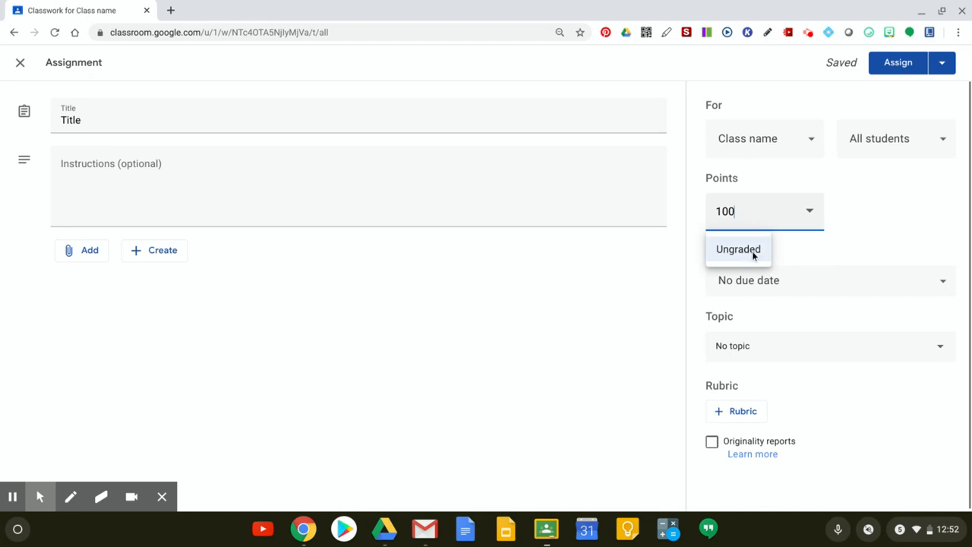
left_click(908, 152)
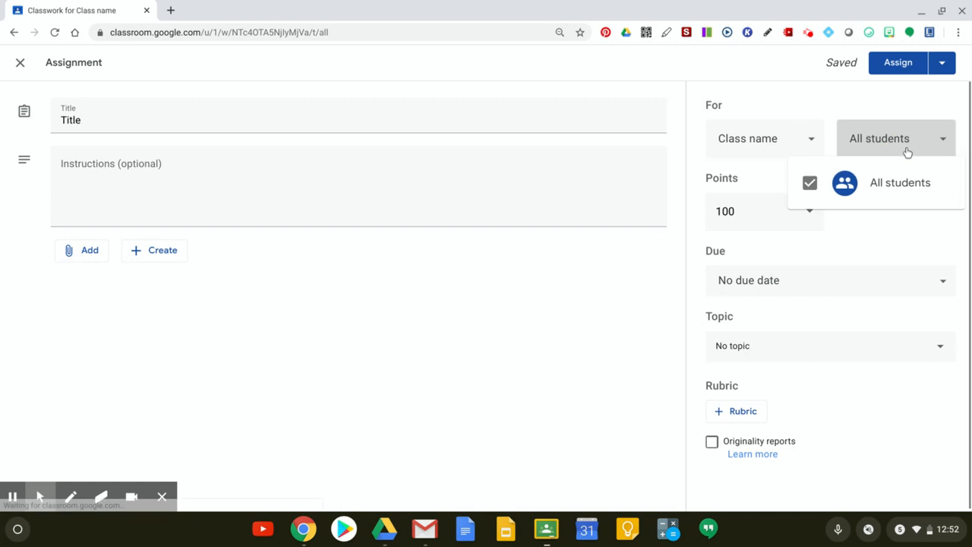
left_click(875, 249)
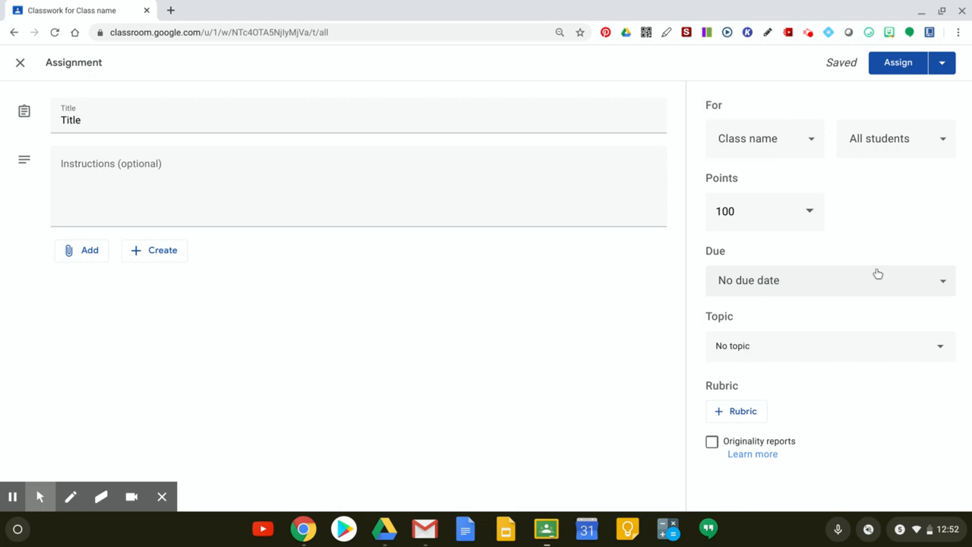
scroll(877, 273, "down", 1)
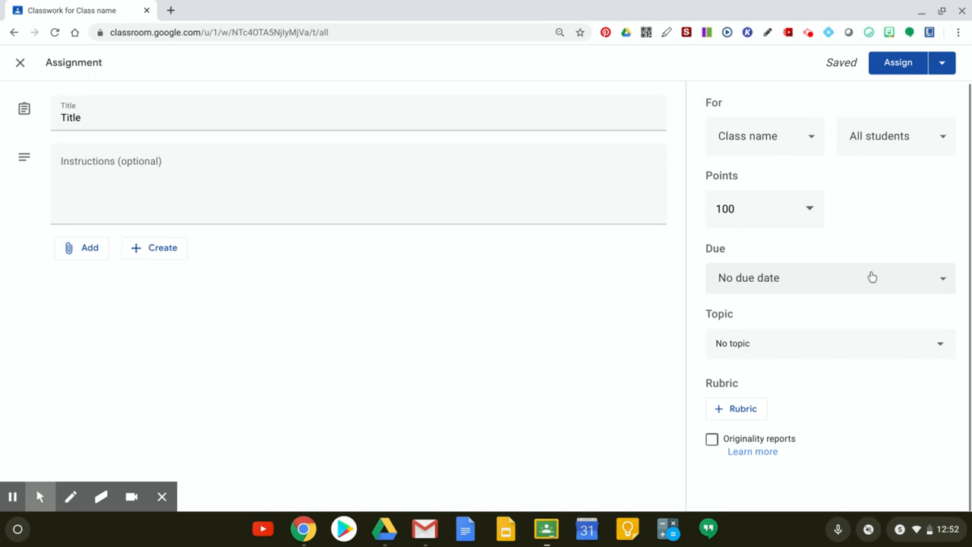
left_click(813, 346)
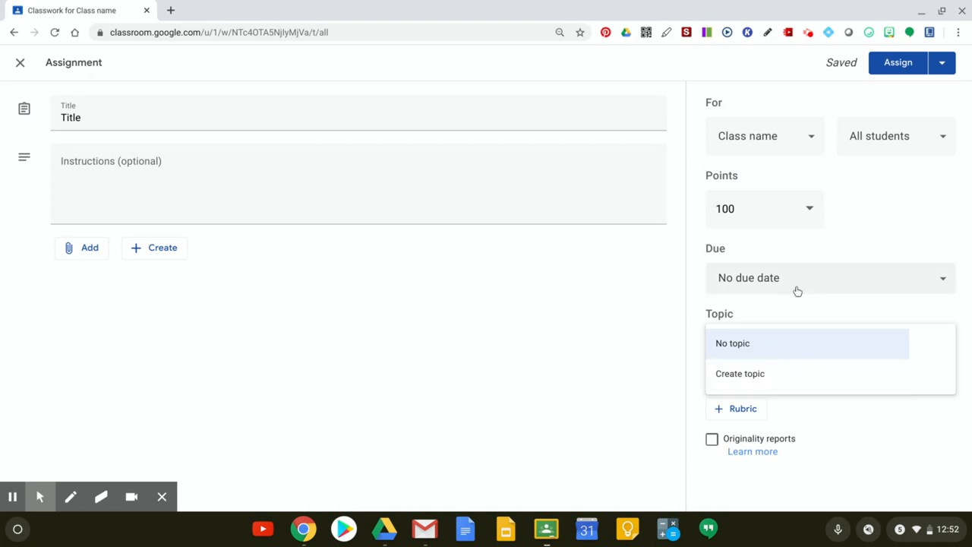
left_click(808, 316)
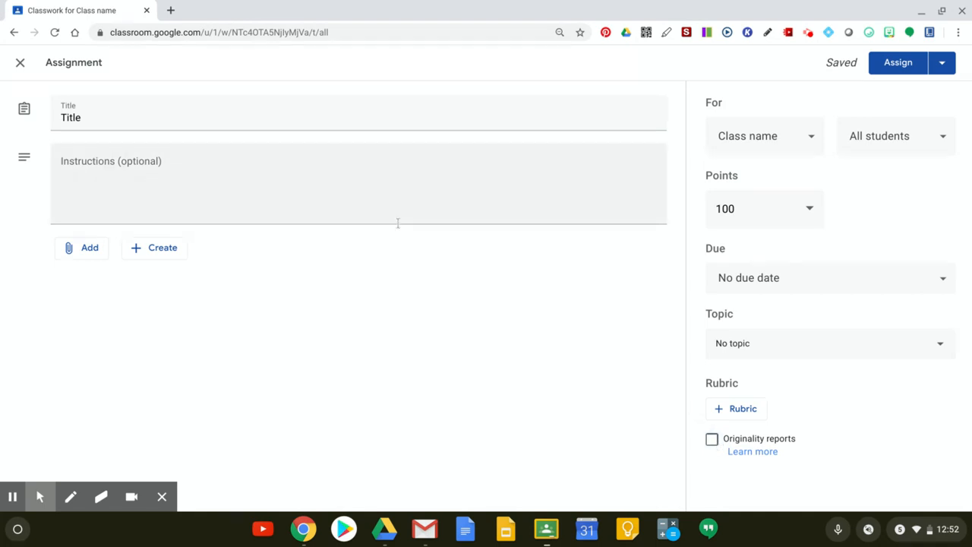
left_click(172, 252)
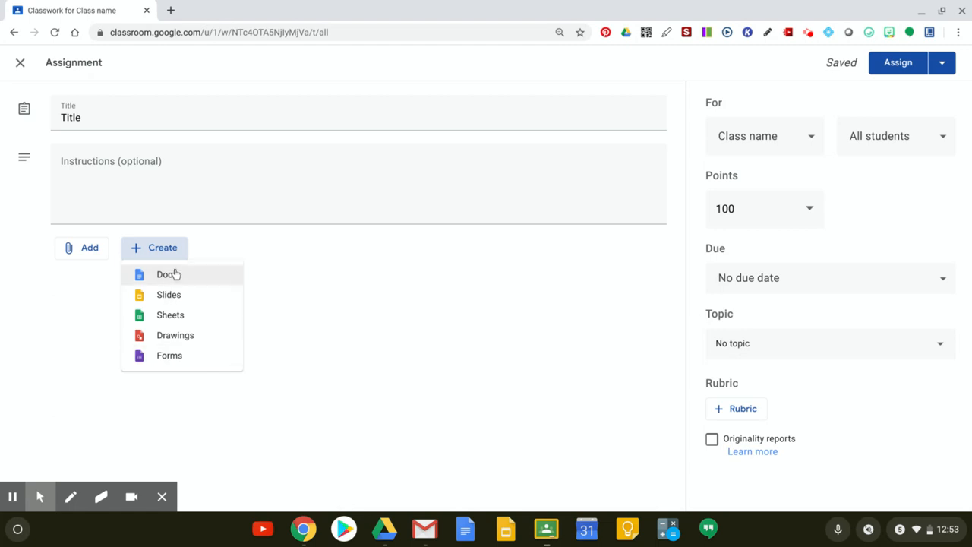
left_click(85, 259)
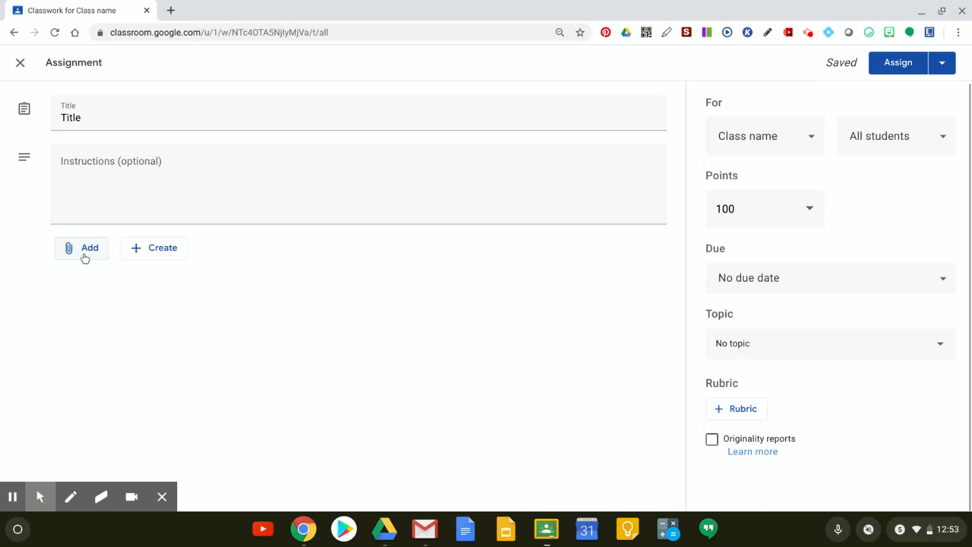
Search YouTube for "bad lip reading nfl" as an assignment attachment, check the URL option, and cancel without adding a video.
left_click(79, 257)
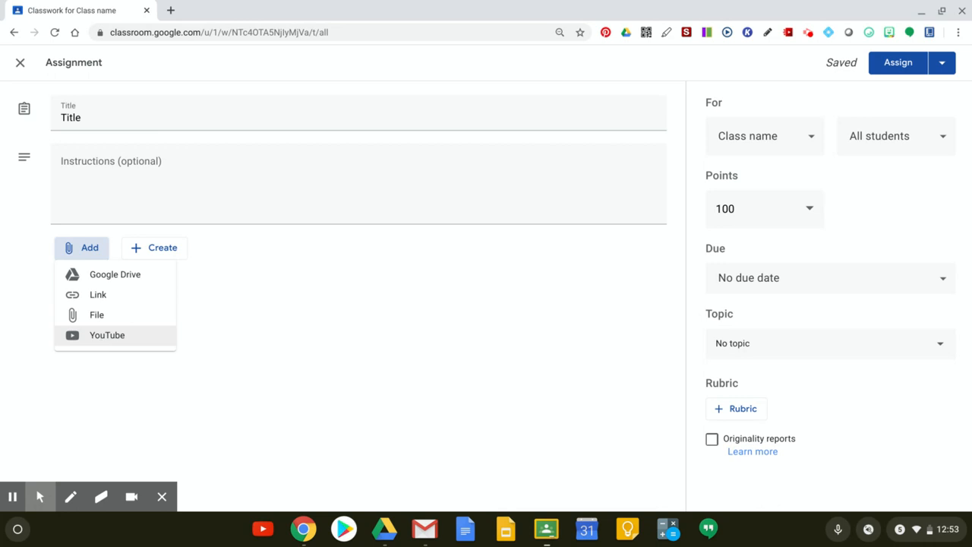
left_click(108, 340)
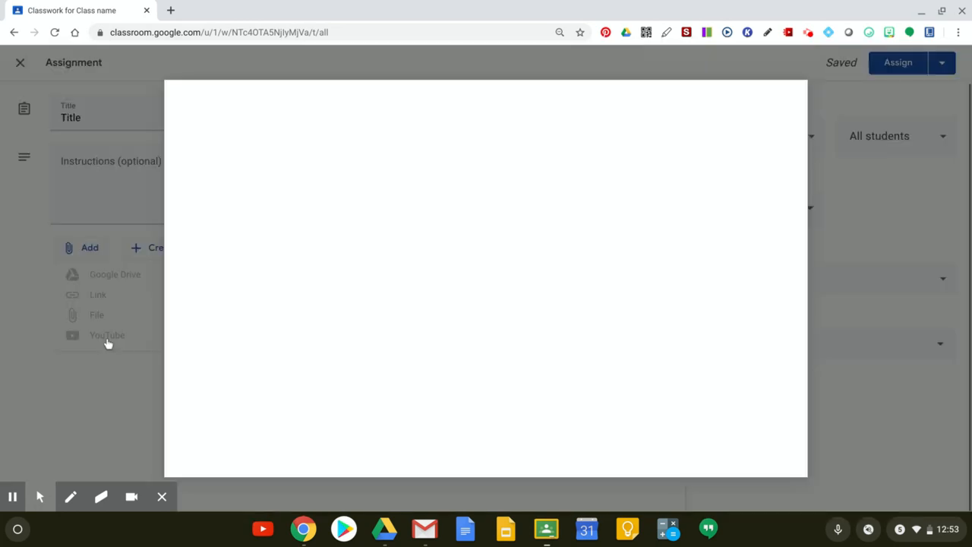
left_click(272, 170)
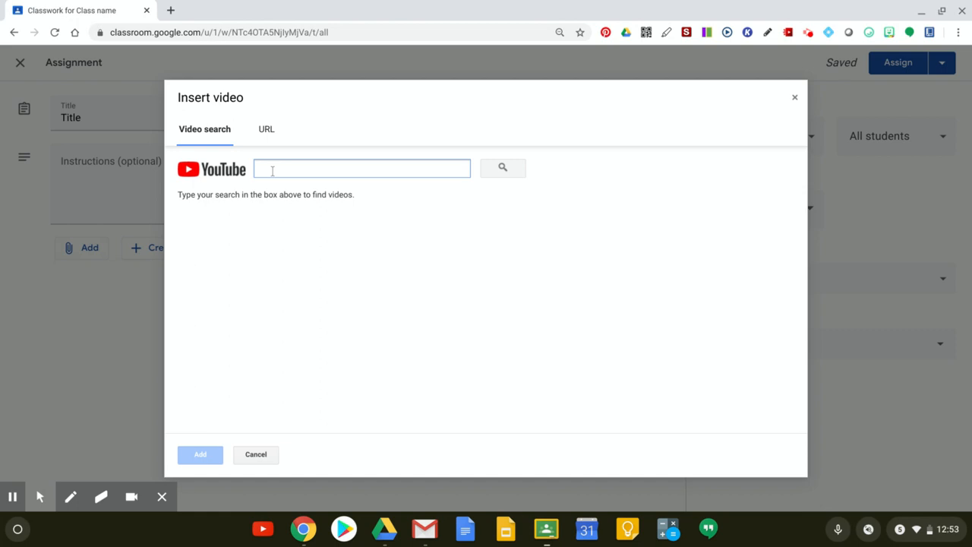
type("bad lip")
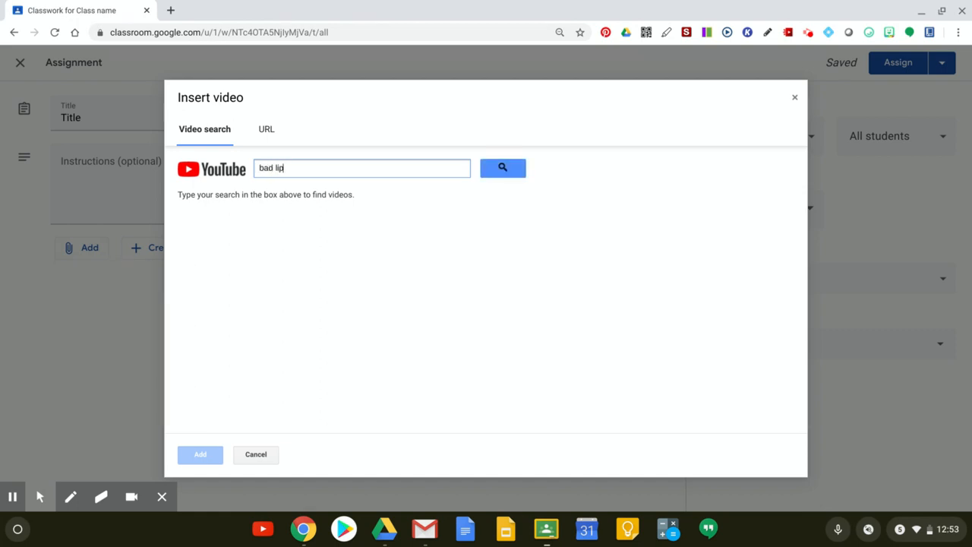
type(" reading nfl")
key("Return")
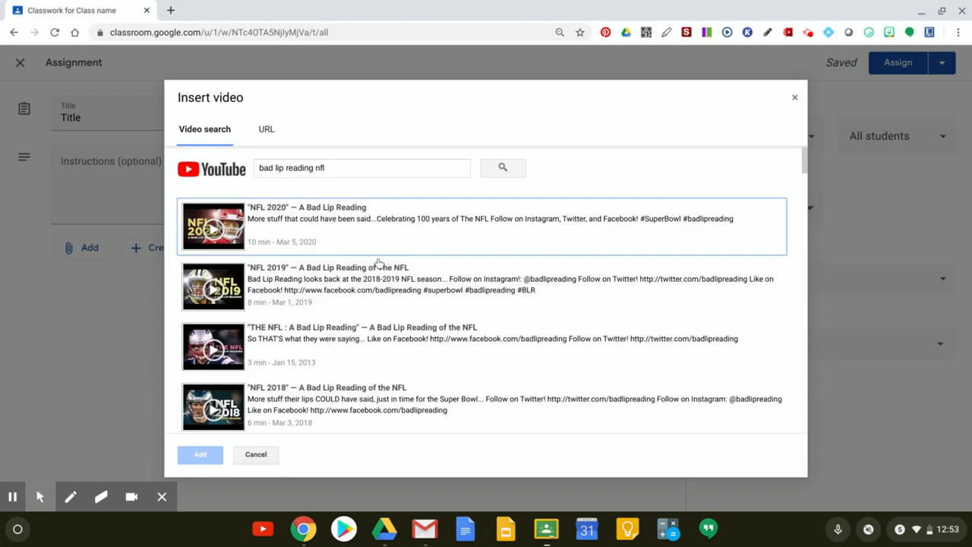
left_click(263, 130)
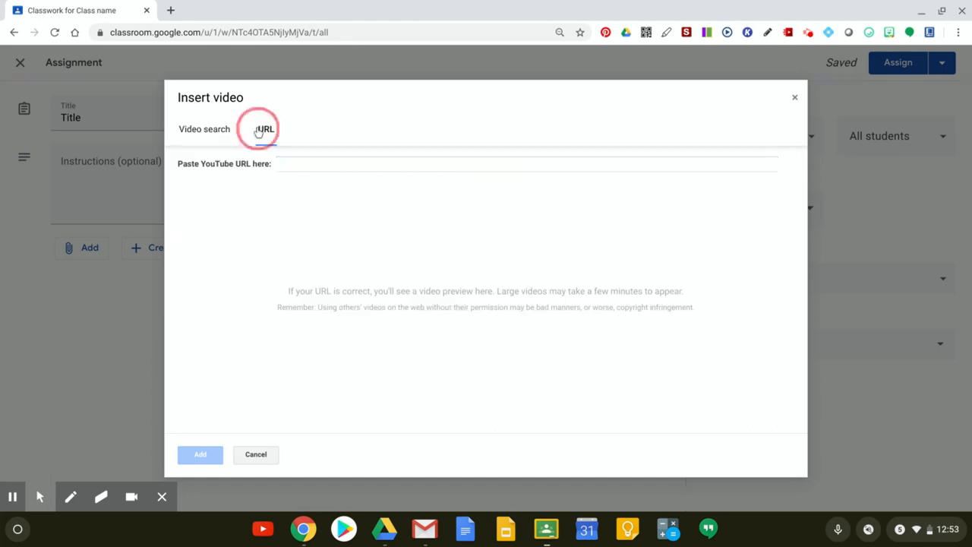
left_click(262, 455)
Attach the recent Google Slides file "Tic Tac Toe - COVID19 ed." from Google Drive to the assignment.
left_click(104, 246)
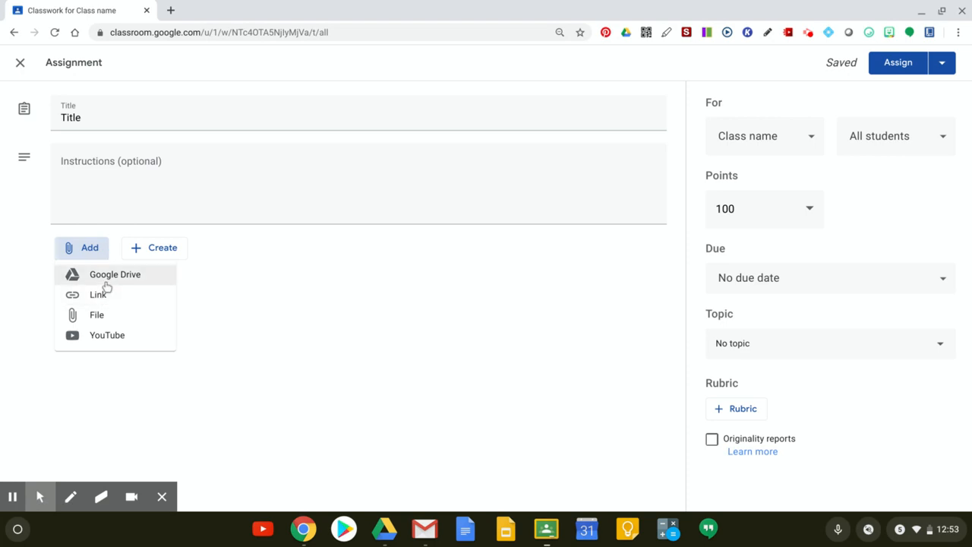
left_click(107, 280)
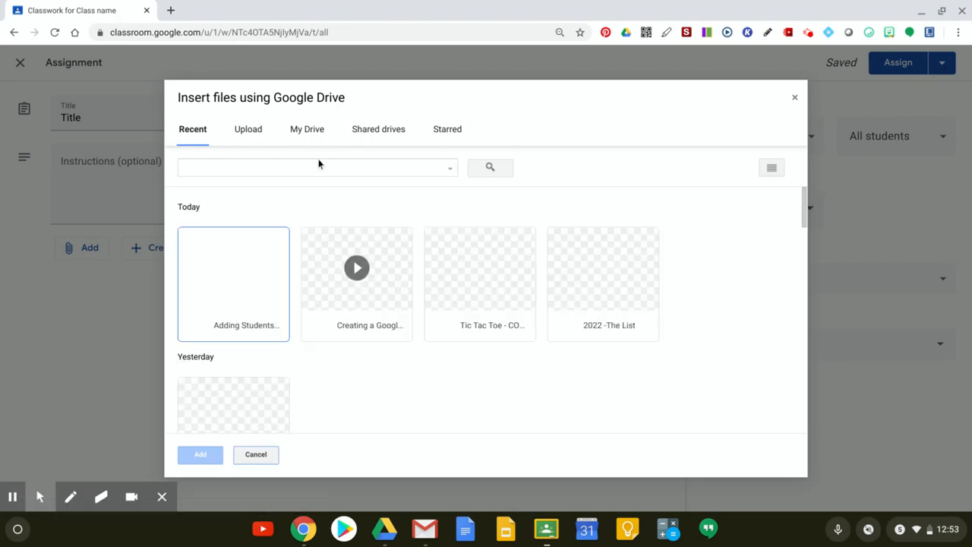
scroll(324, 251, "down", 1)
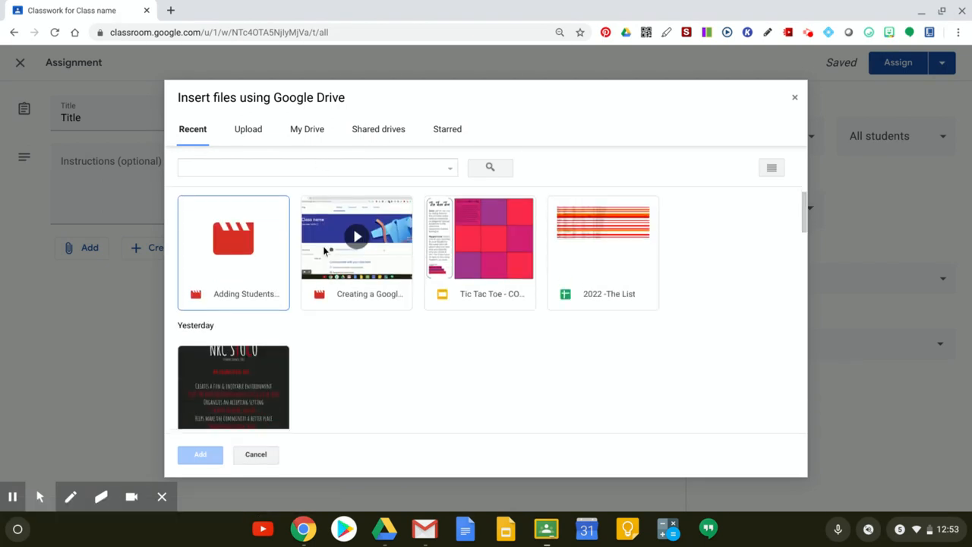
double_click(490, 245)
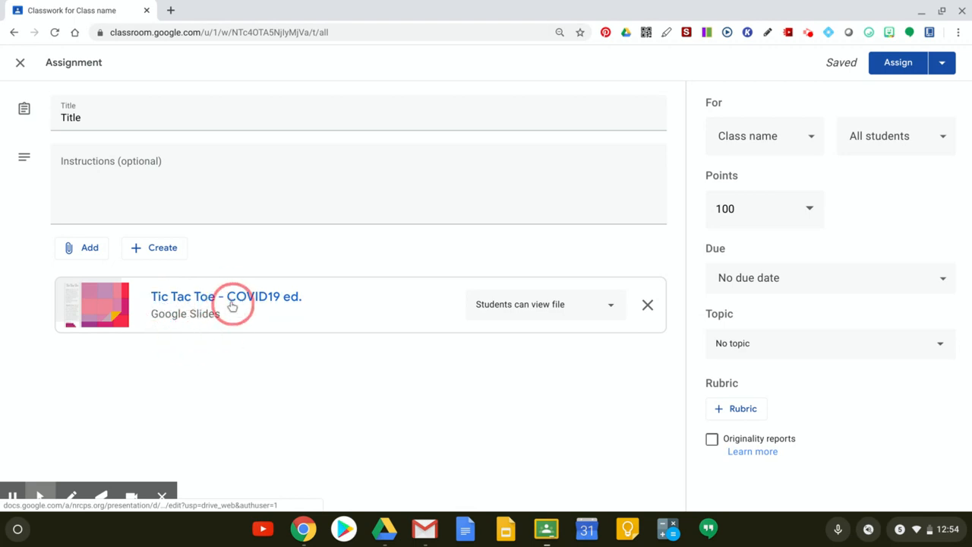
Keep the attached slides on "Students can view file" and assign the work to the class.
left_click(548, 313)
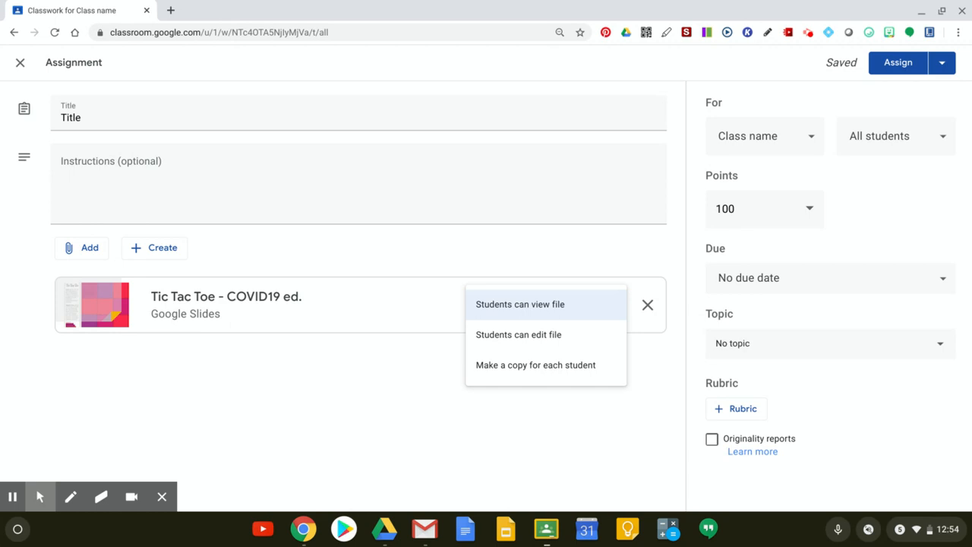
left_click(534, 307)
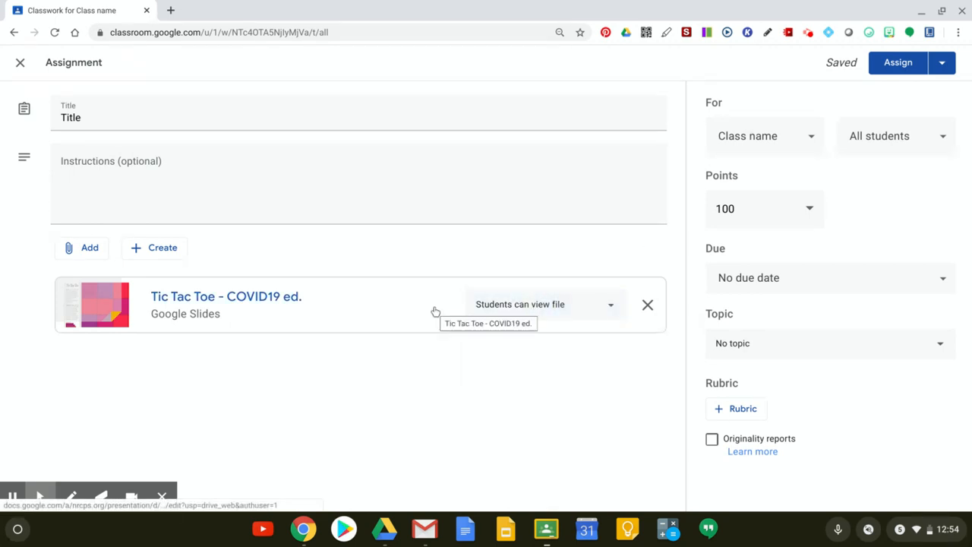
left_click(890, 66)
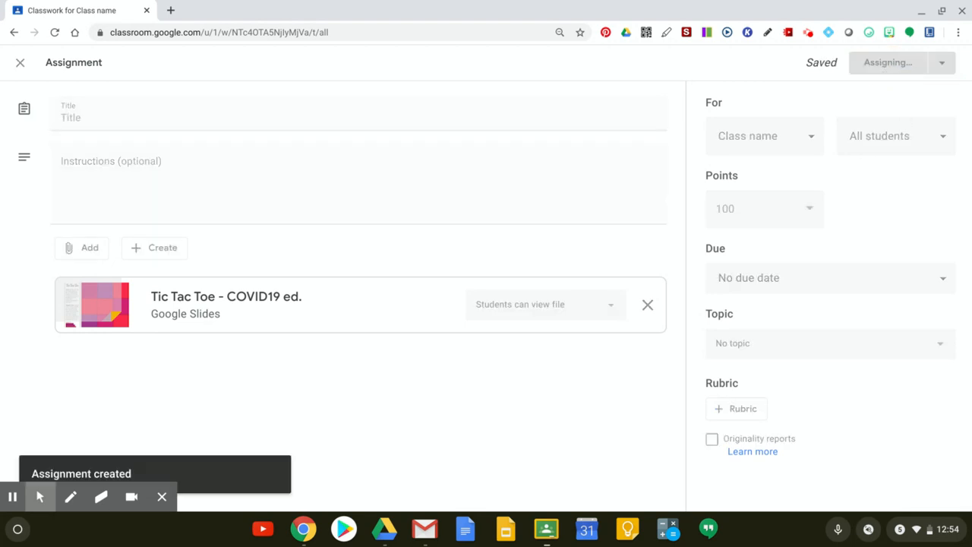
Reopen the posted assignment for editing, check which student access options the attached slides offer, and close it without saving.
left_click(764, 177)
left_click(746, 203)
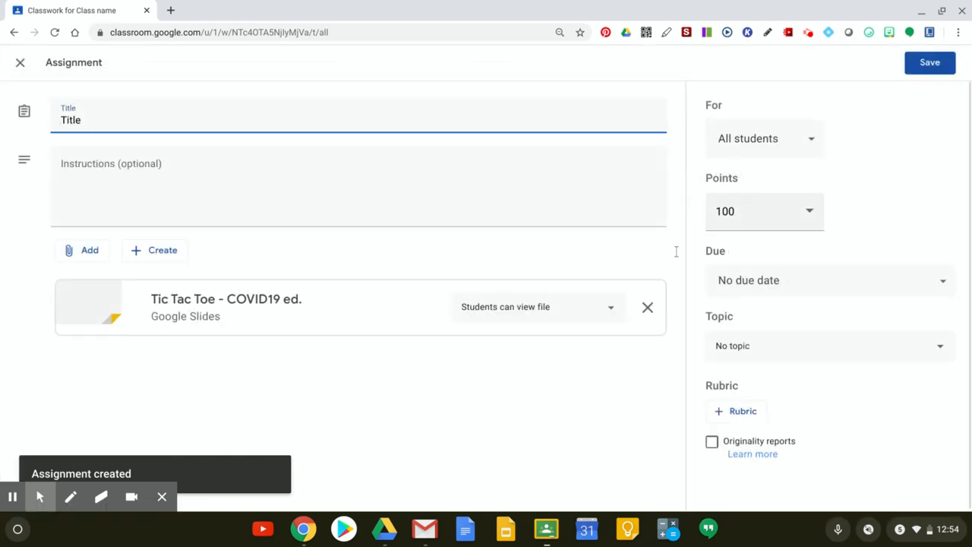
left_click(509, 308)
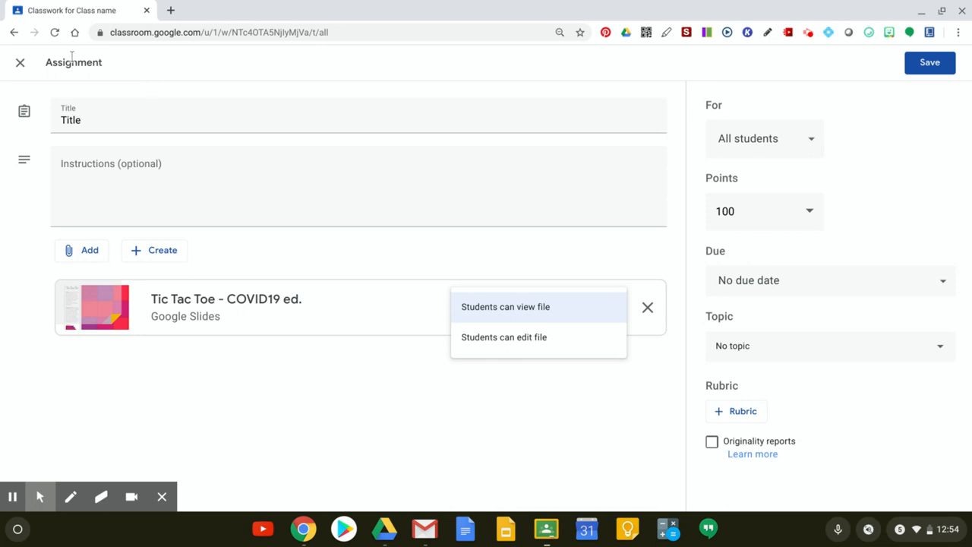
left_click(19, 62)
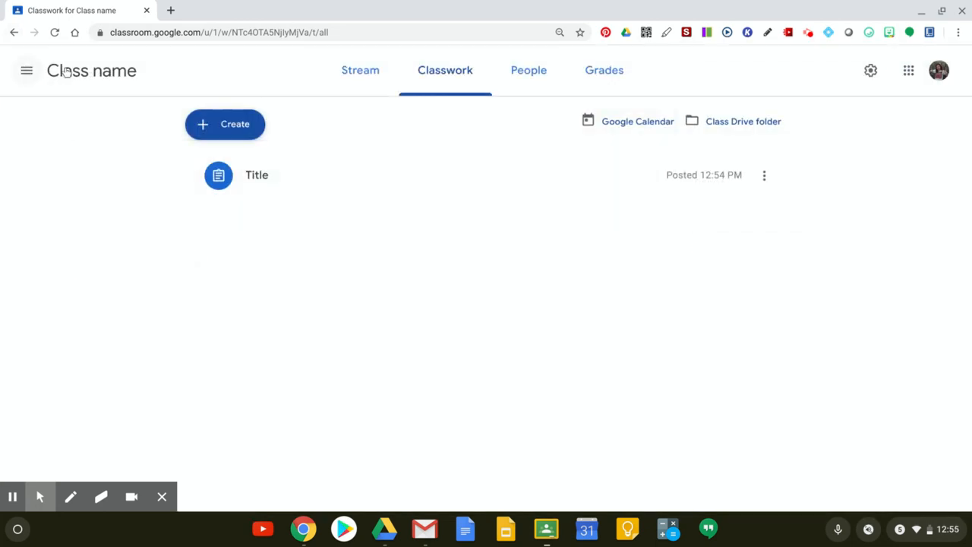
left_click(225, 135)
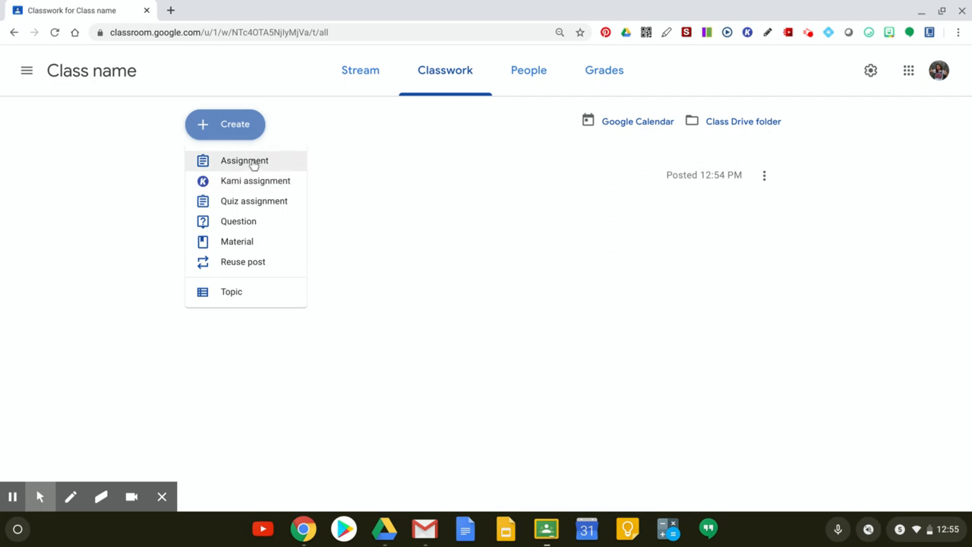
left_click(253, 164)
left_click(21, 66)
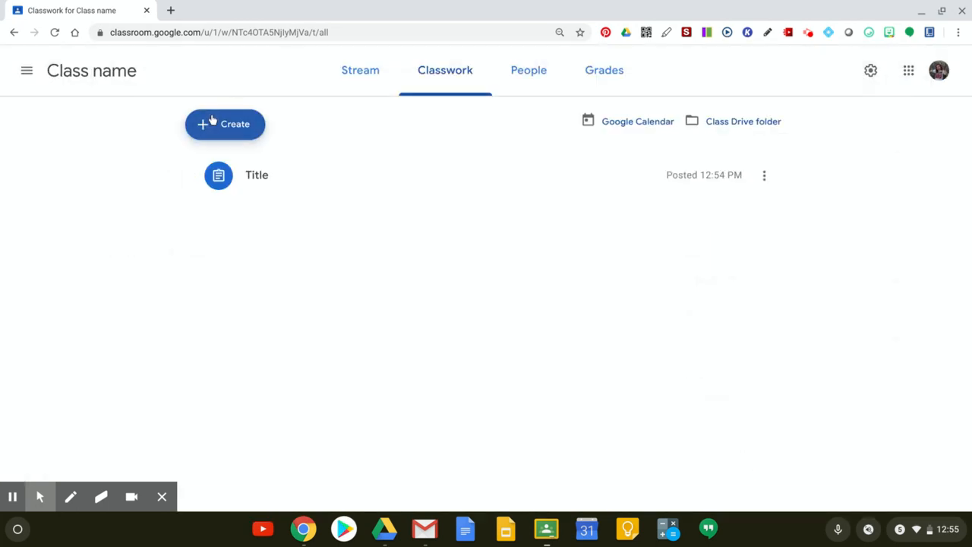
Open a new quiz assignment to examine its attached blank quiz and grade importing settings, and close it without assigning.
left_click(212, 123)
left_click(235, 205)
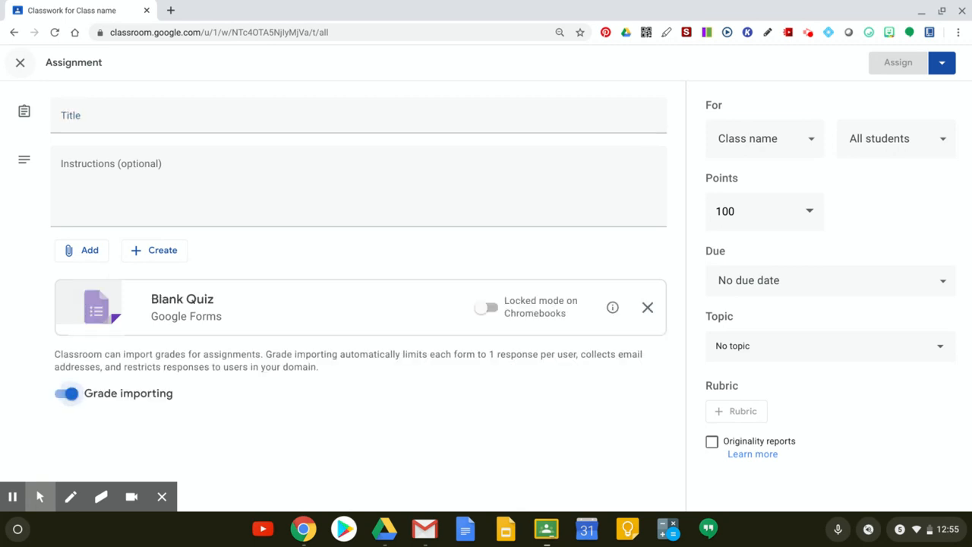
left_click(19, 62)
Start a new classwork question and choose Short answer as its type.
left_click(210, 127)
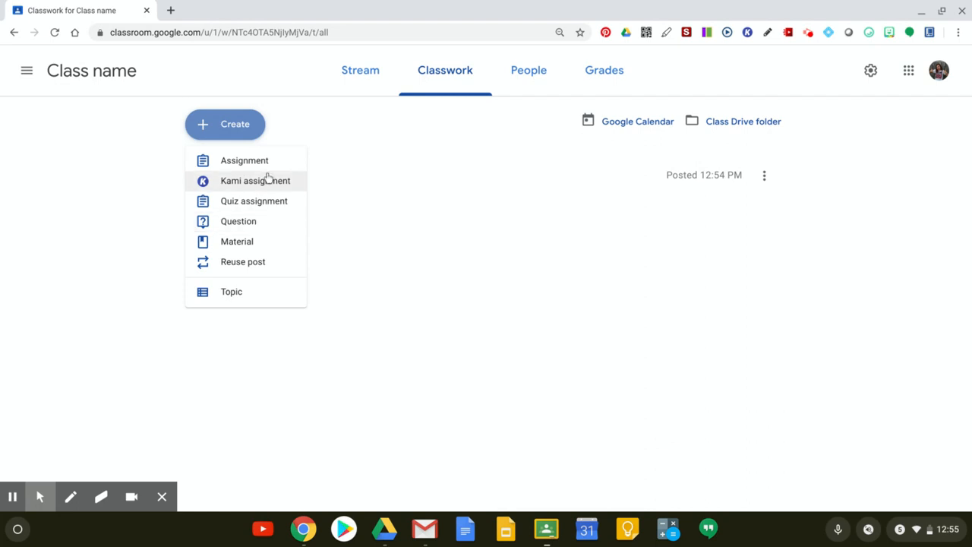
left_click(249, 226)
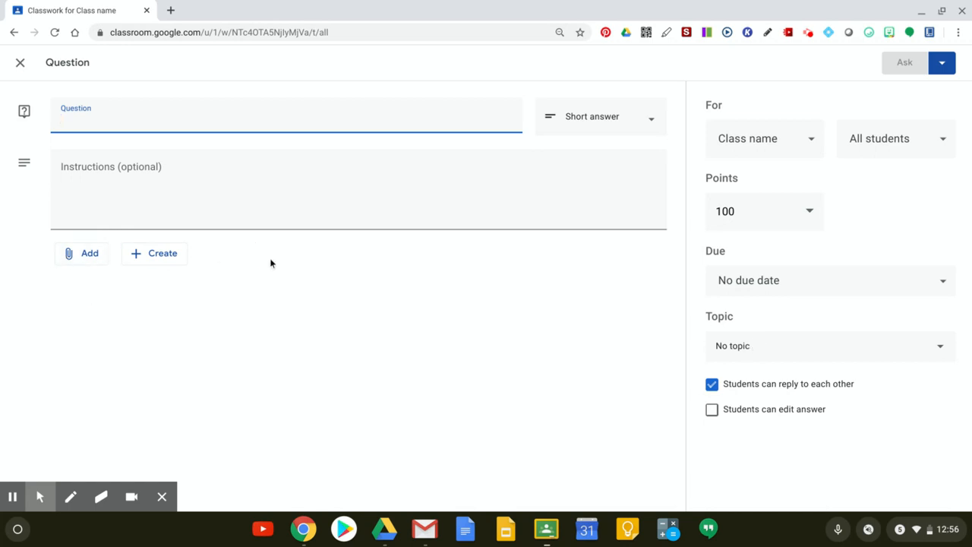
left_click(623, 113)
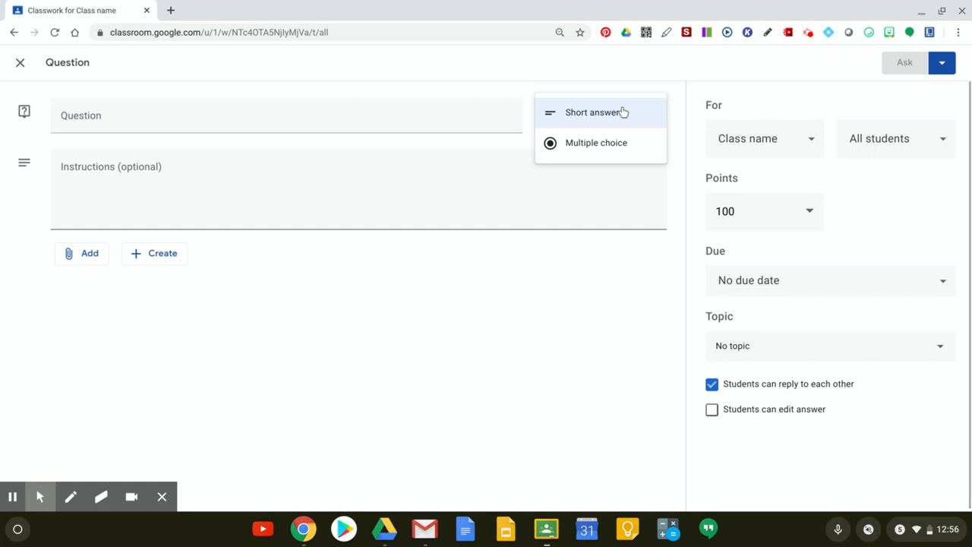
left_click(623, 111)
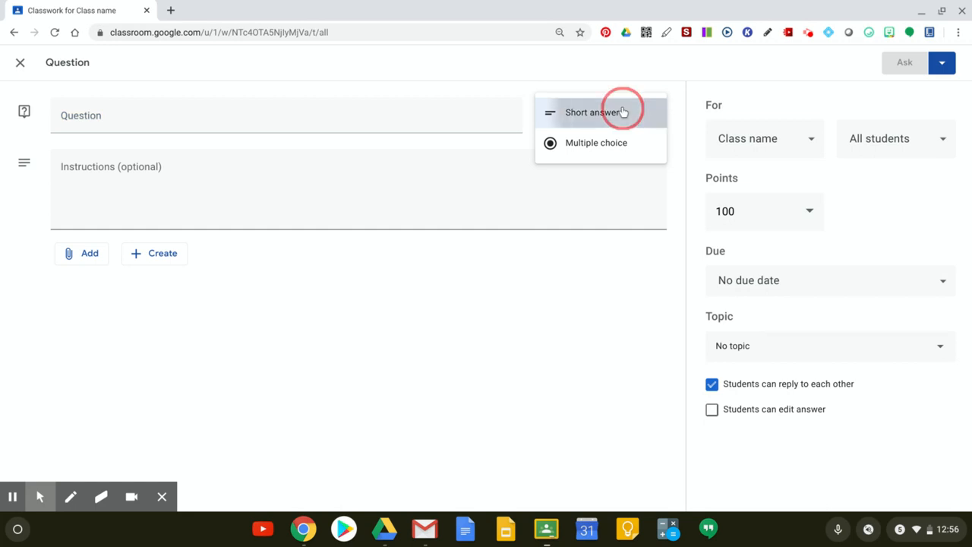
Enter "What is your favorite pizza?" as the short-answer question and ask it to the class.
left_click(427, 114)
type("What is ")
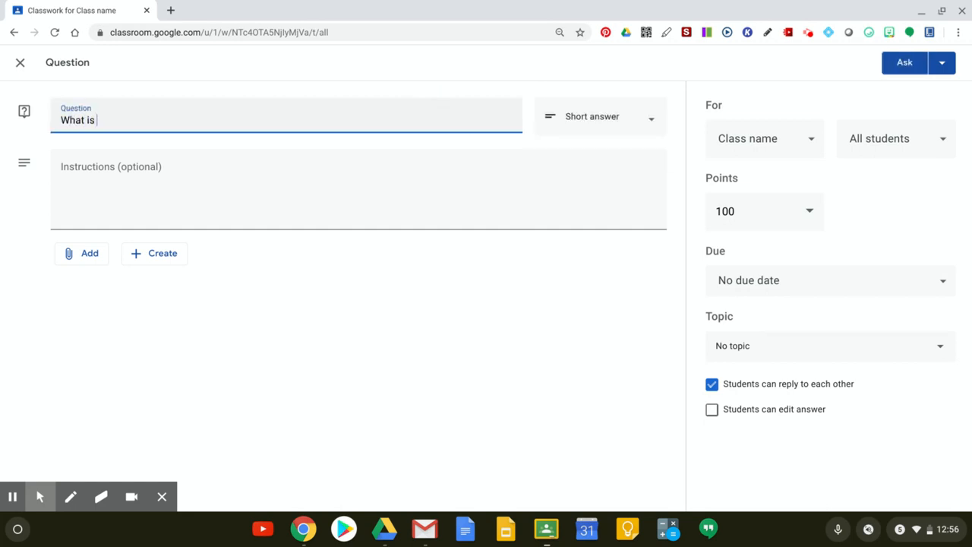
type("your favorite pizza?")
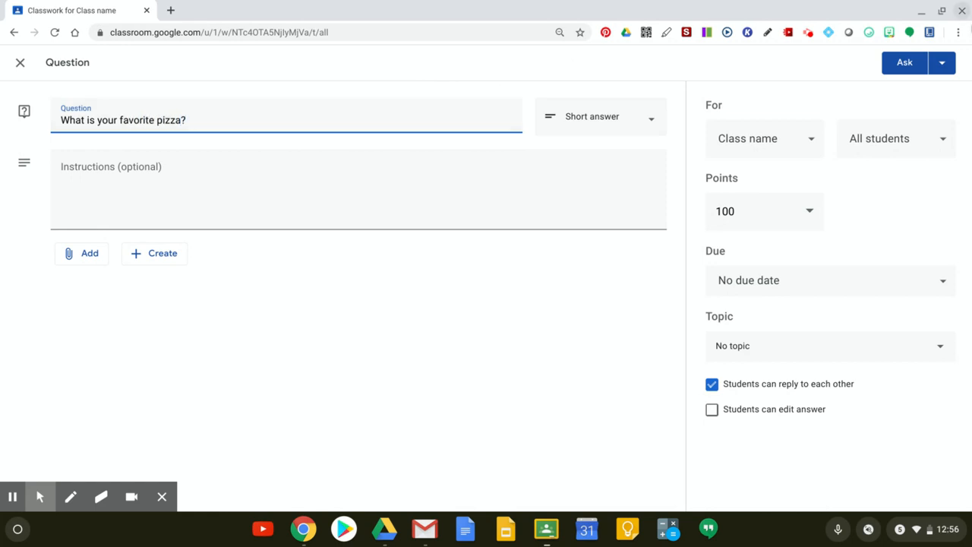
left_click(897, 64)
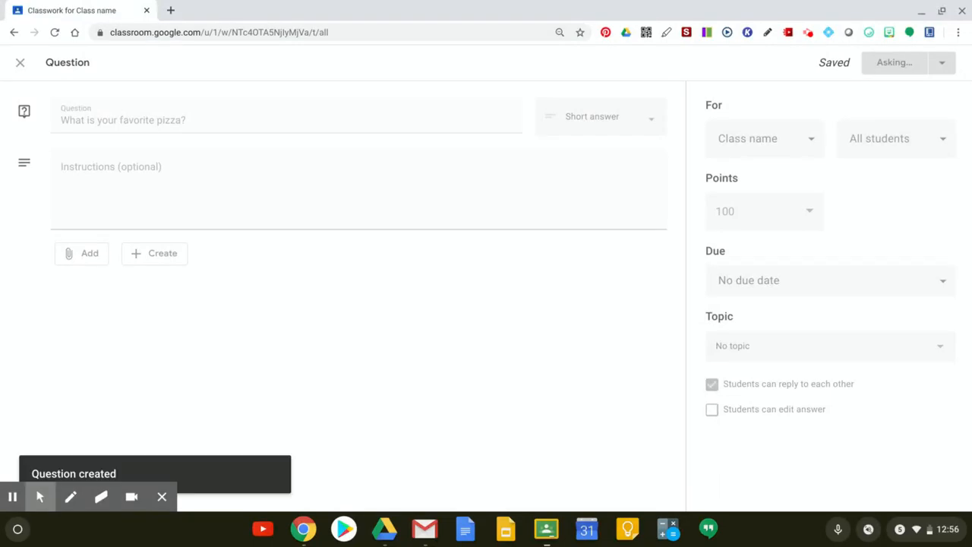
View the posted pizza question and its student answers page, and return to the classwork list.
left_click(262, 189)
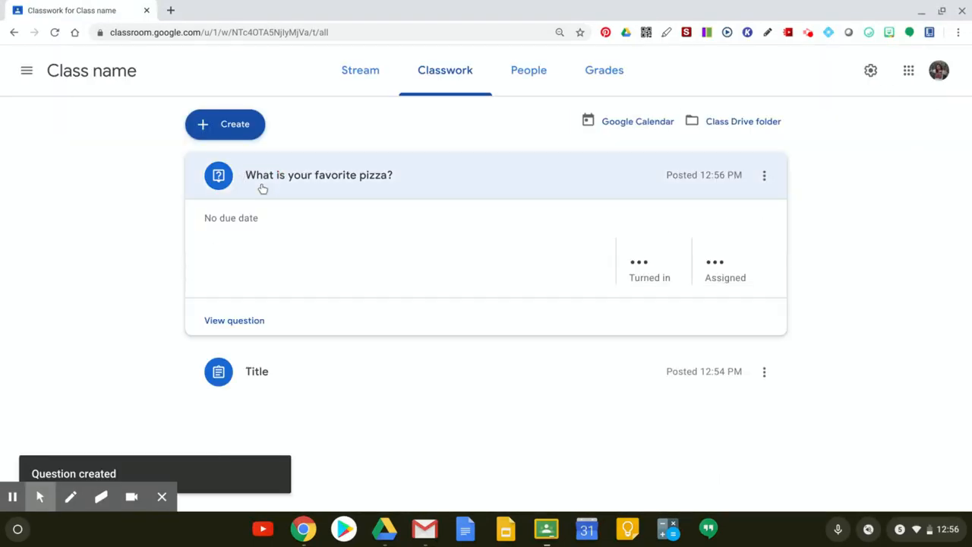
left_click(220, 323)
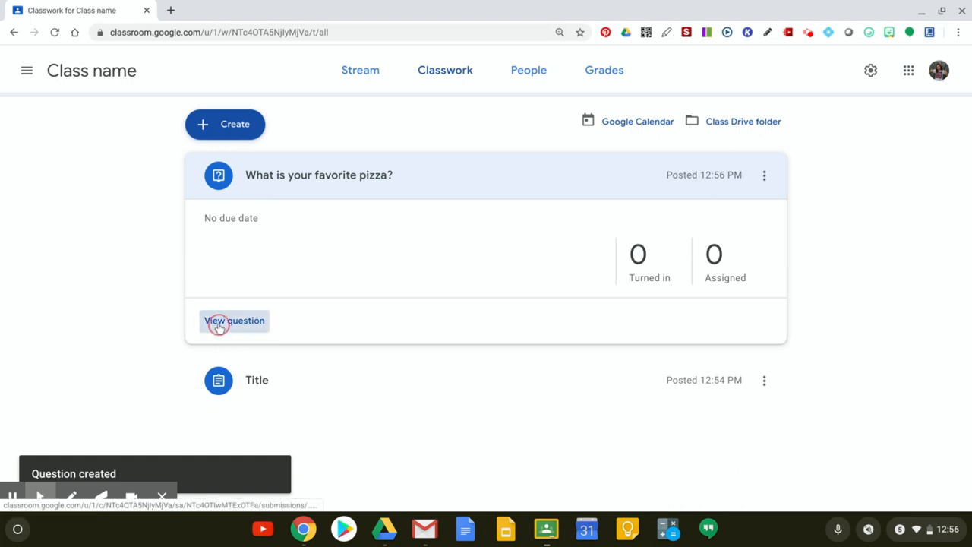
left_click(410, 90)
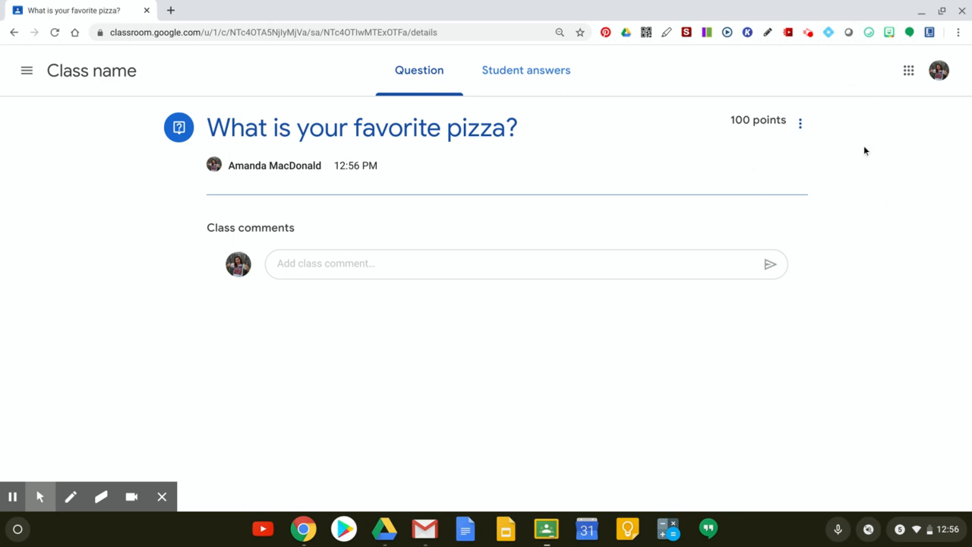
left_click(542, 70)
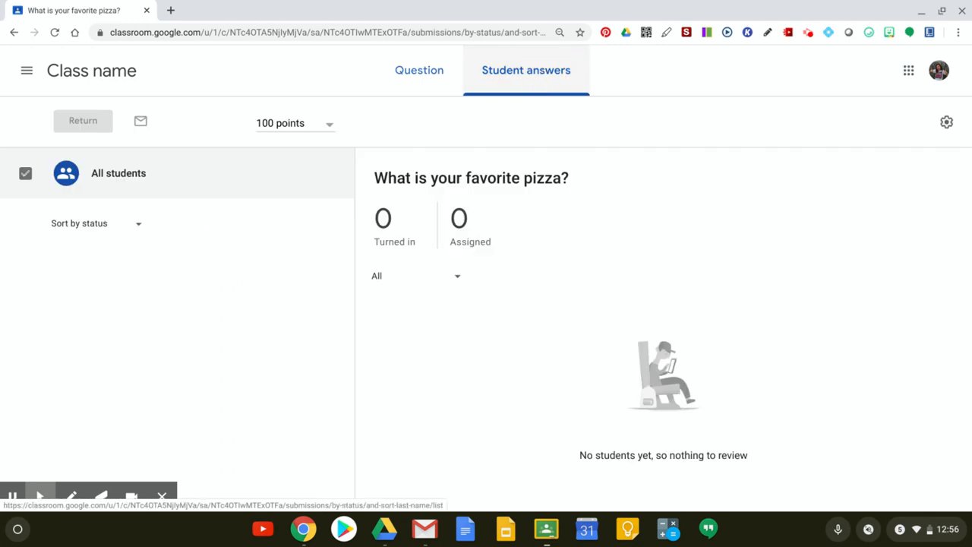
left_click(415, 78)
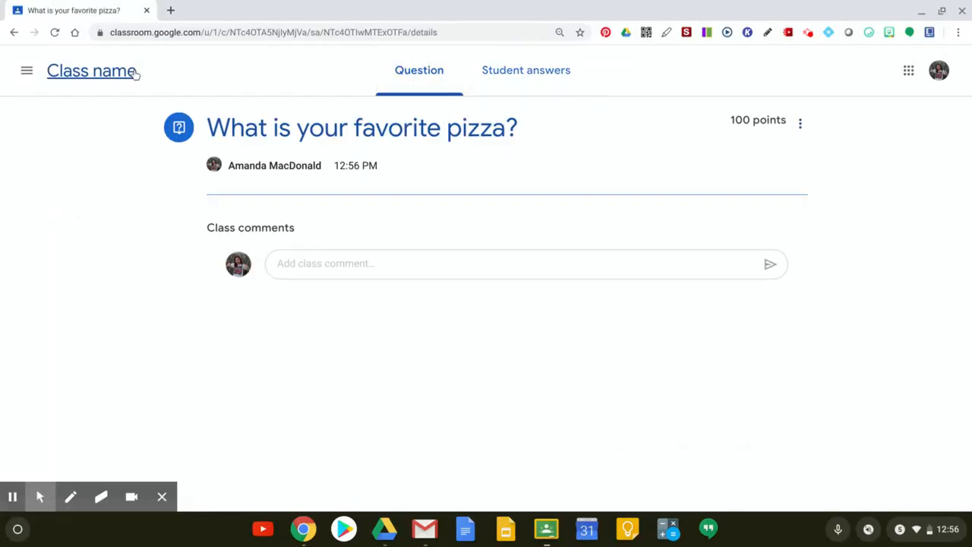
left_click(14, 33)
left_click(14, 32)
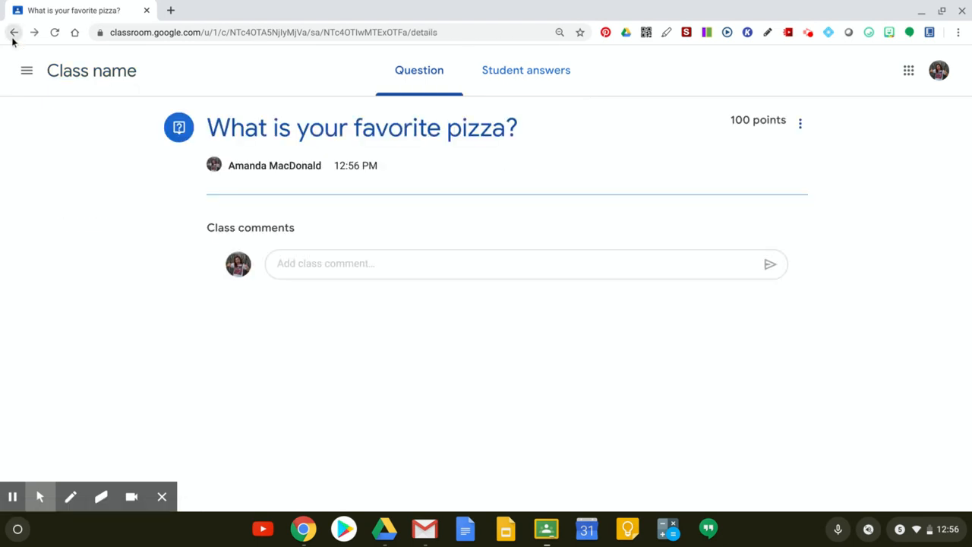
left_click(14, 32)
left_click(13, 32)
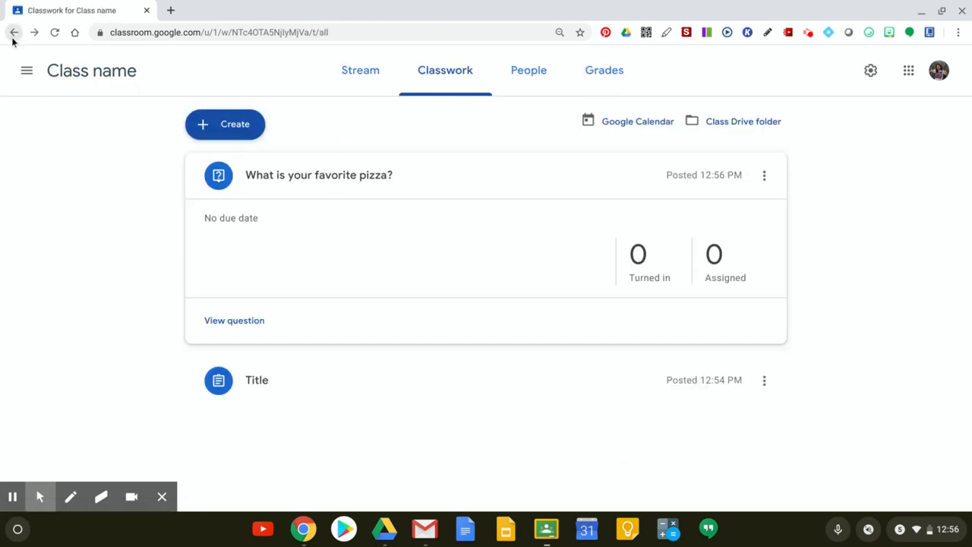
Open a new material post to examine its form and close it without posting.
left_click(224, 130)
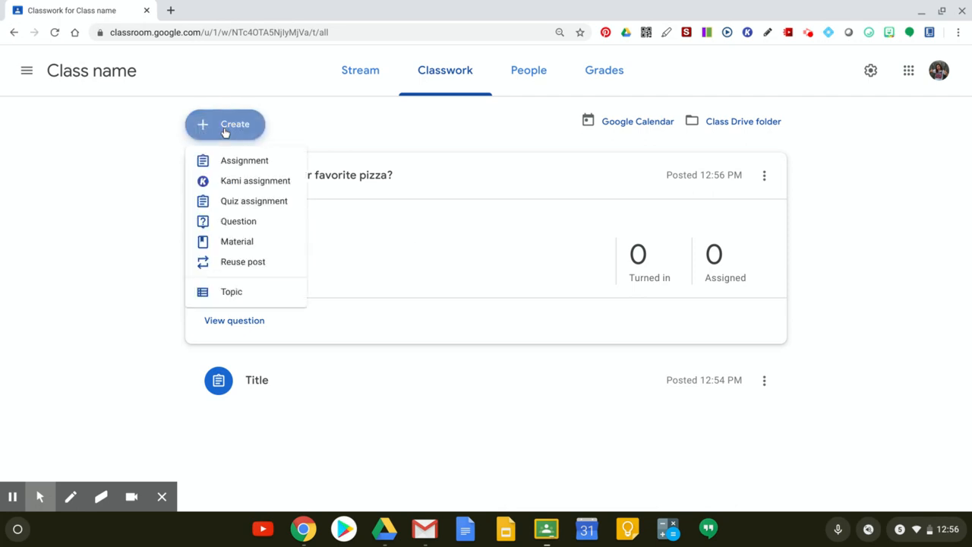
left_click(250, 244)
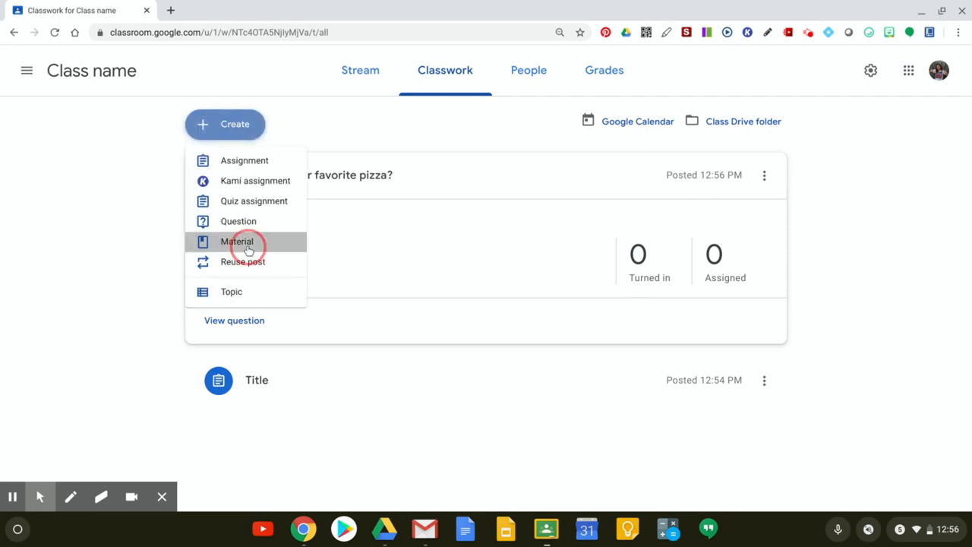
left_click(17, 65)
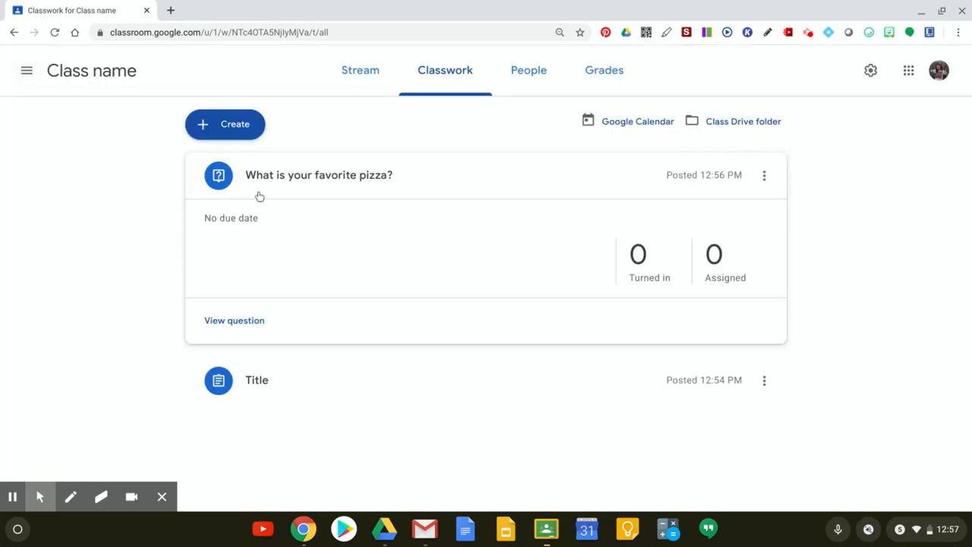
left_click(287, 186)
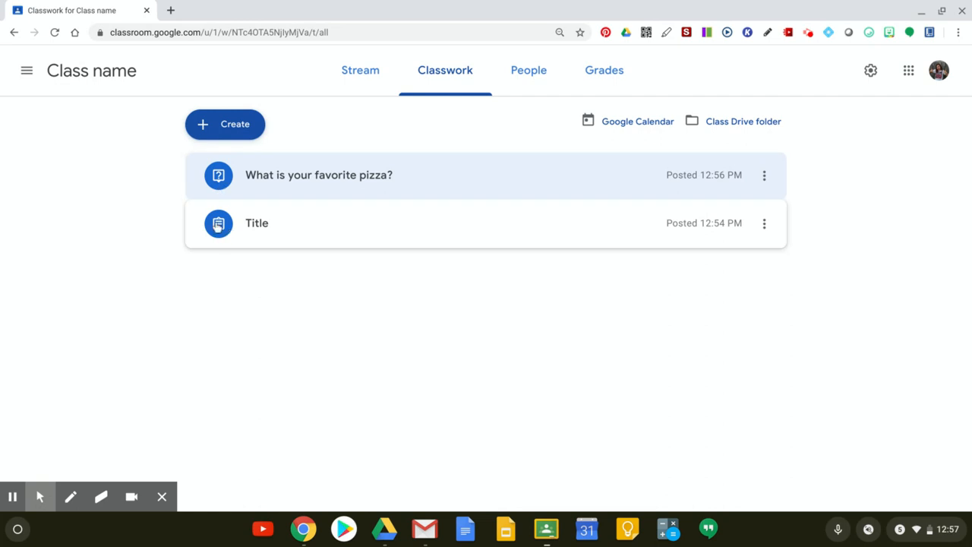
left_click(218, 135)
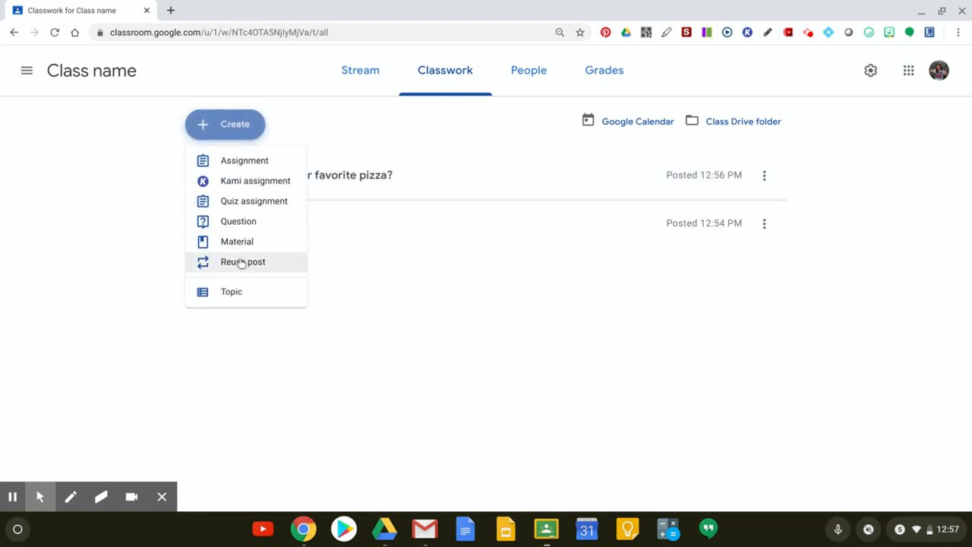
left_click(238, 251)
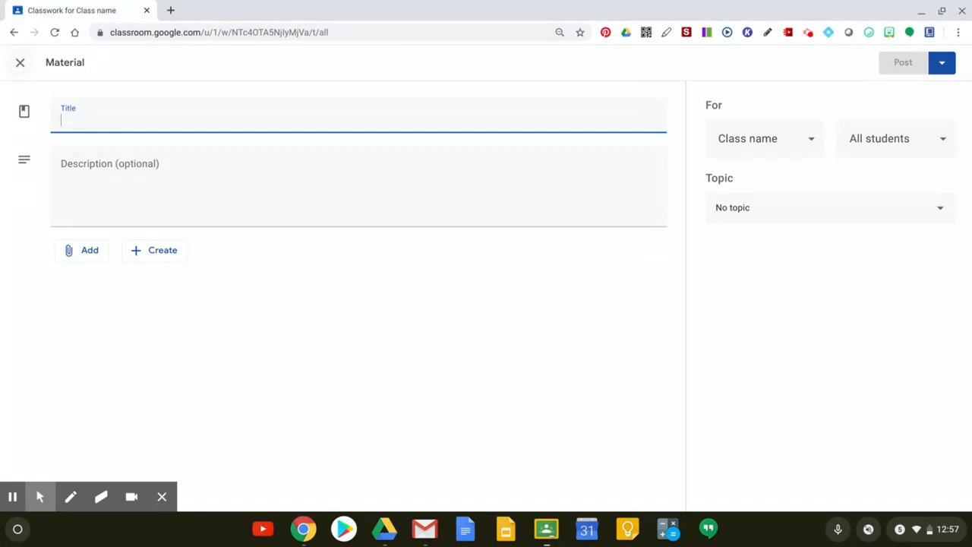
left_click(21, 64)
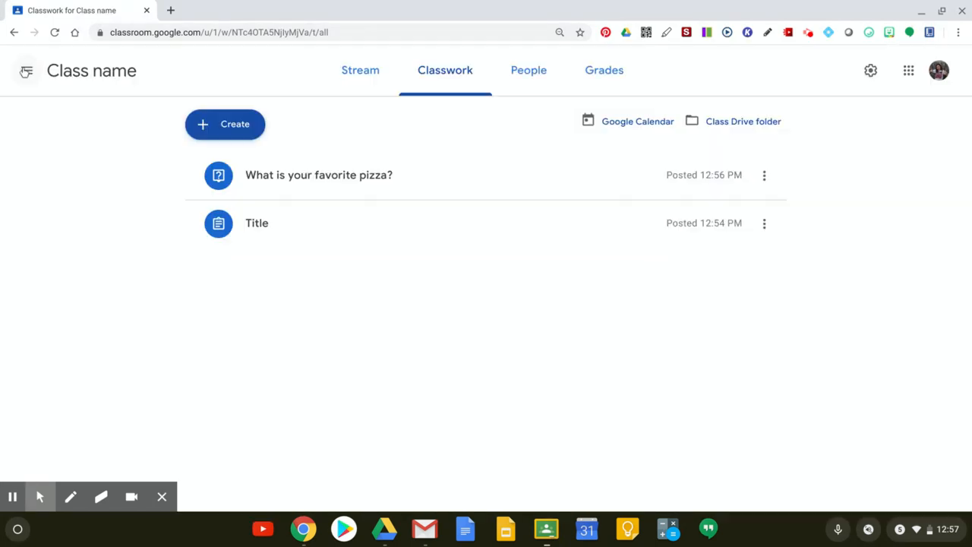
Start reusing a post, look through the available classes and check Fake Class for posts.
left_click(231, 138)
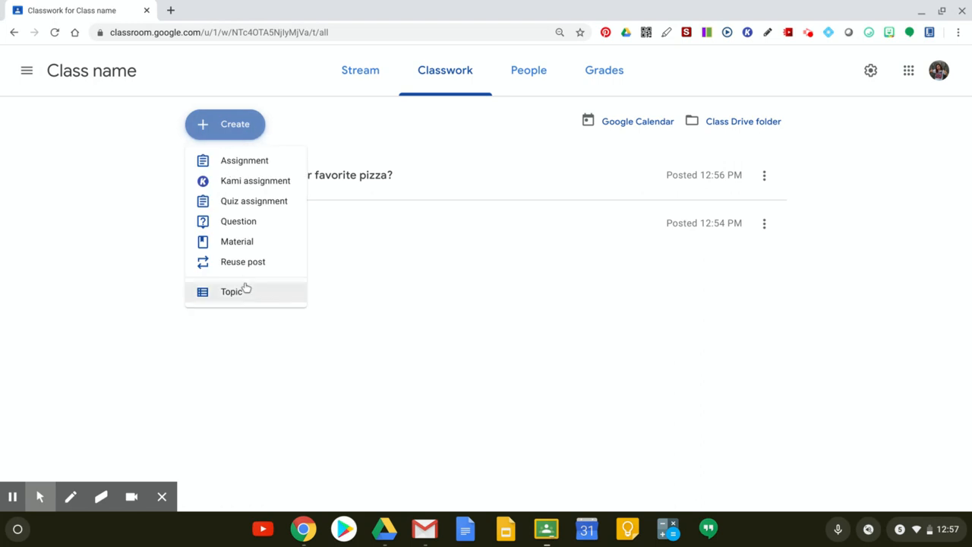
left_click(243, 265)
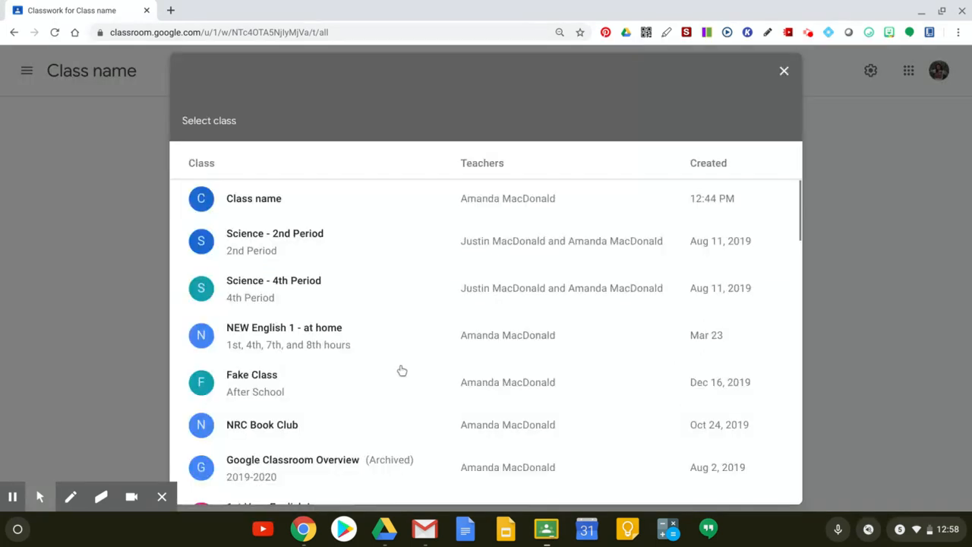
scroll(403, 275, "down", 5)
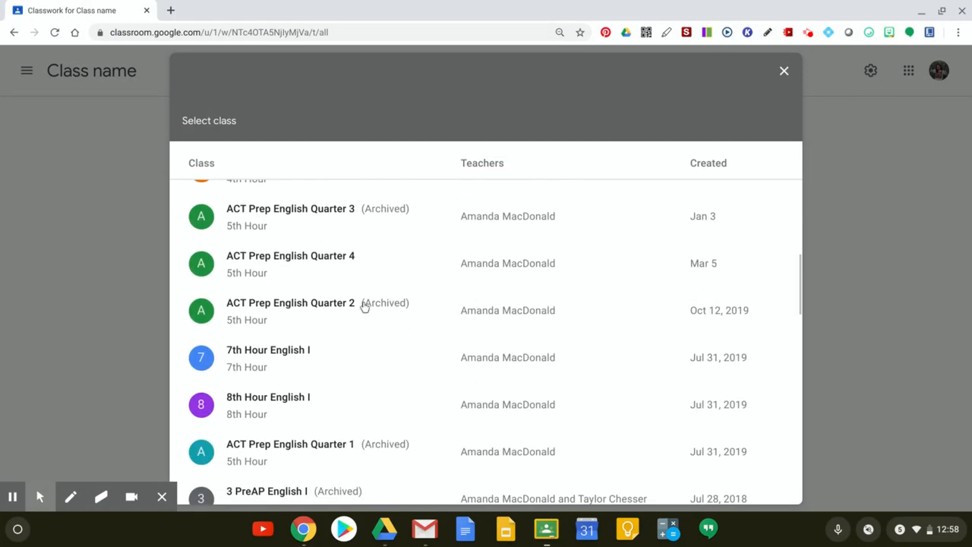
scroll(364, 307, "up", 5)
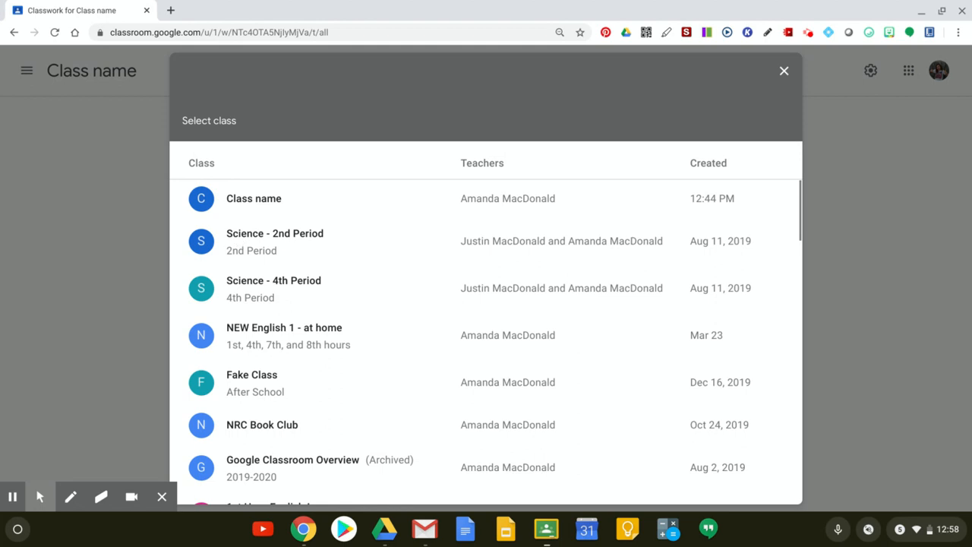
left_click(264, 375)
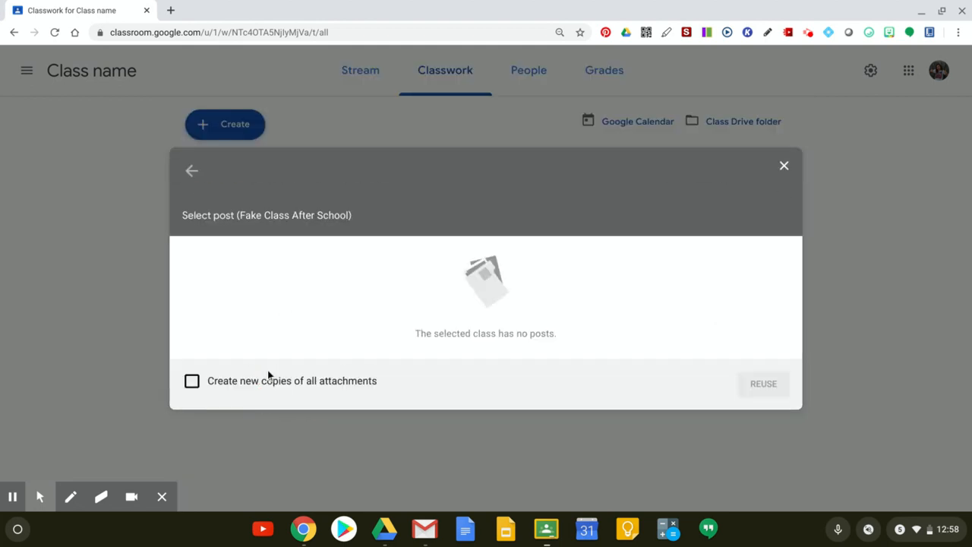
left_click(192, 170)
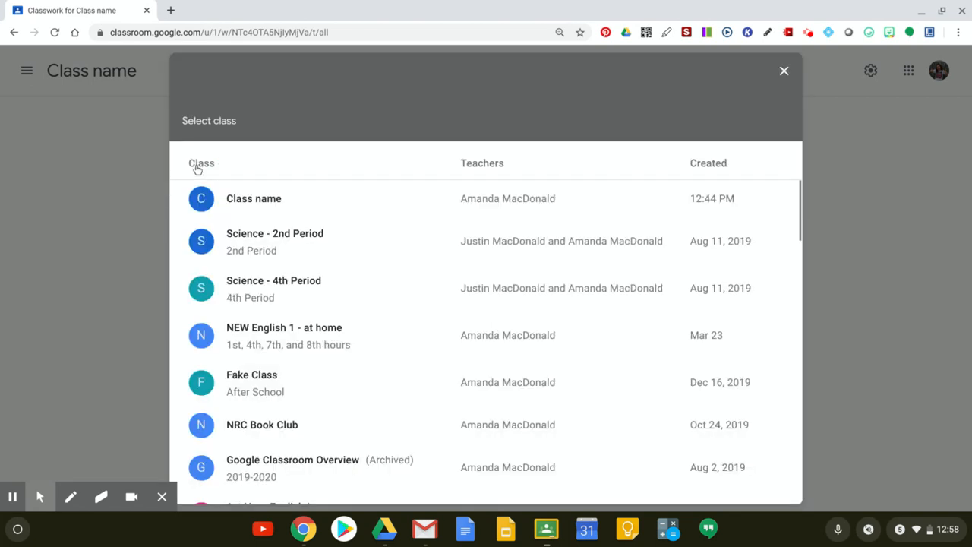
Reuse the "2. Flipgrid: Tic Tac Toe" post from the "NEW English 1 - at home" class without creating new copies of attachments.
left_click(274, 353)
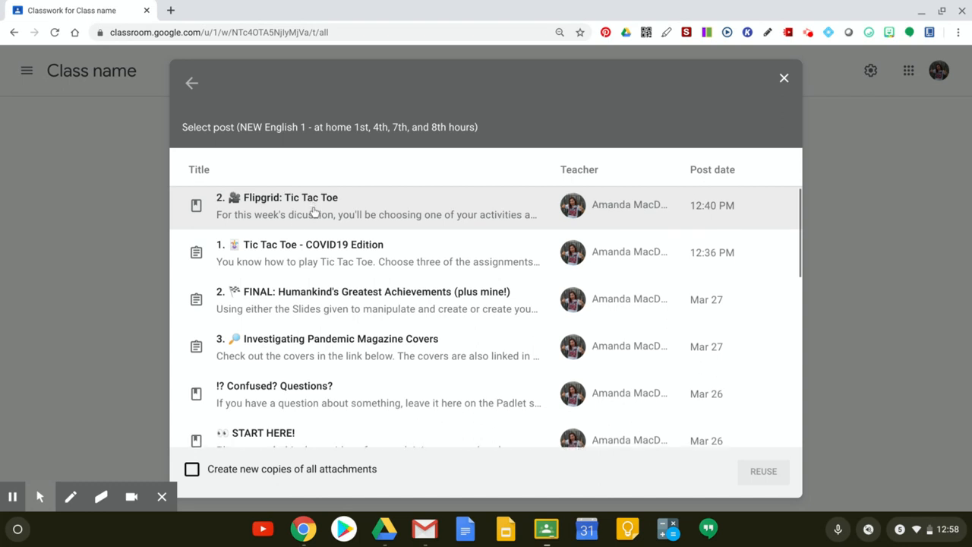
scroll(317, 210, "down", 1)
scroll(315, 211, "up", 1)
left_click(314, 211)
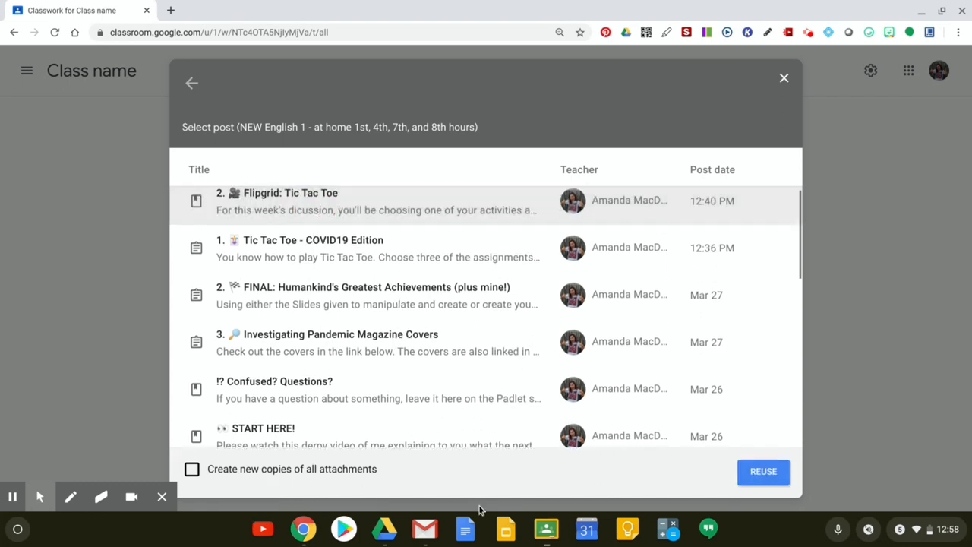
left_click(763, 472)
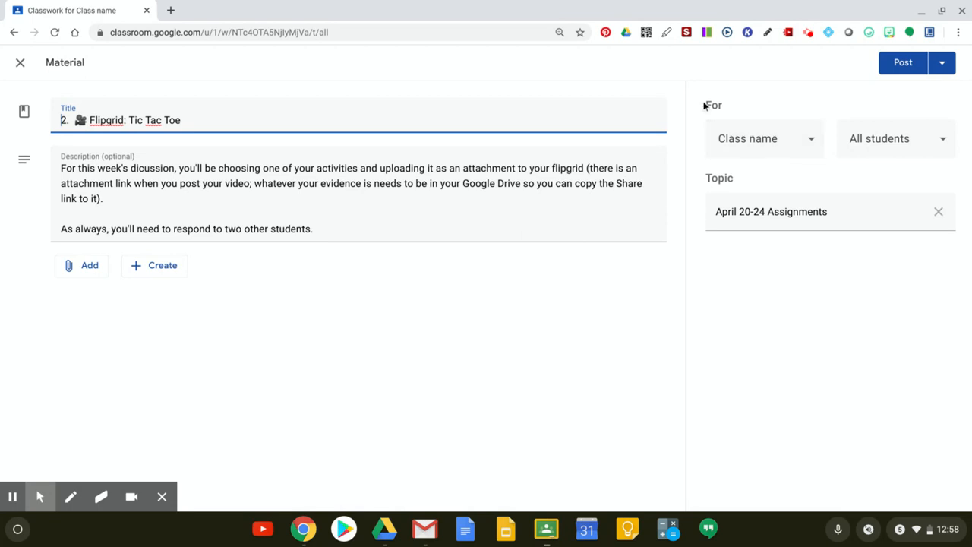
Check which classes the reused material can be posted to, and close it without posting.
left_click(760, 157)
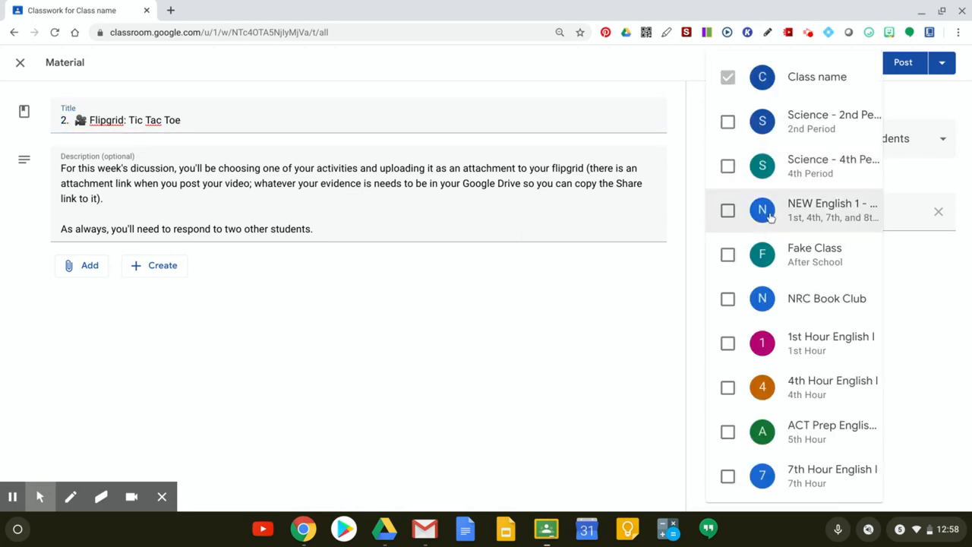
left_click(696, 84)
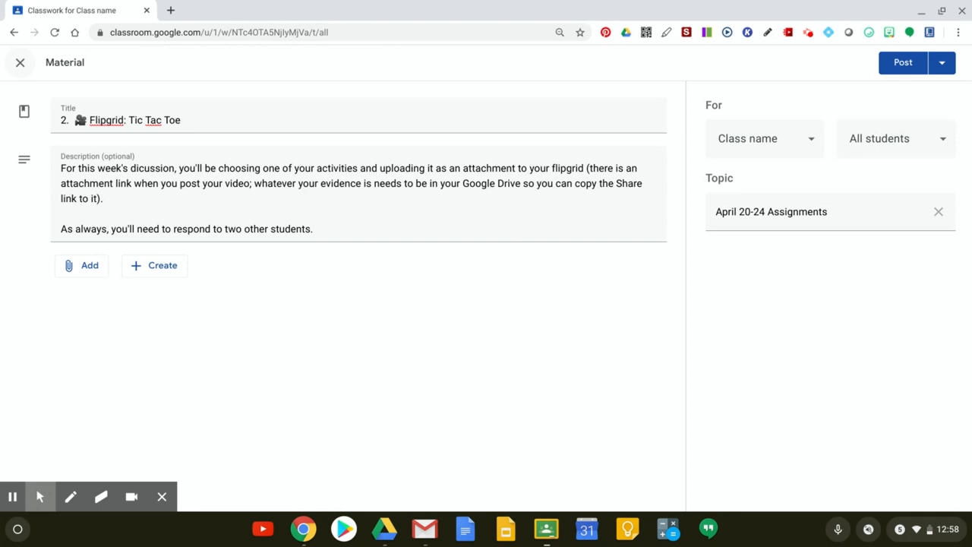
left_click(20, 62)
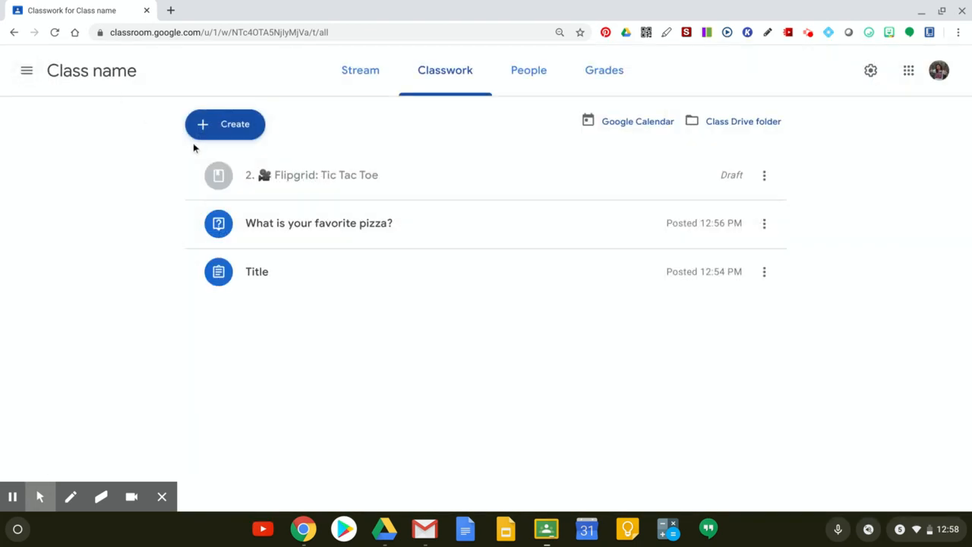
Delete the draft "2. Flipgrid: Tic Tac Toe" material from the classwork list.
left_click(764, 178)
left_click(741, 224)
left_click(530, 302)
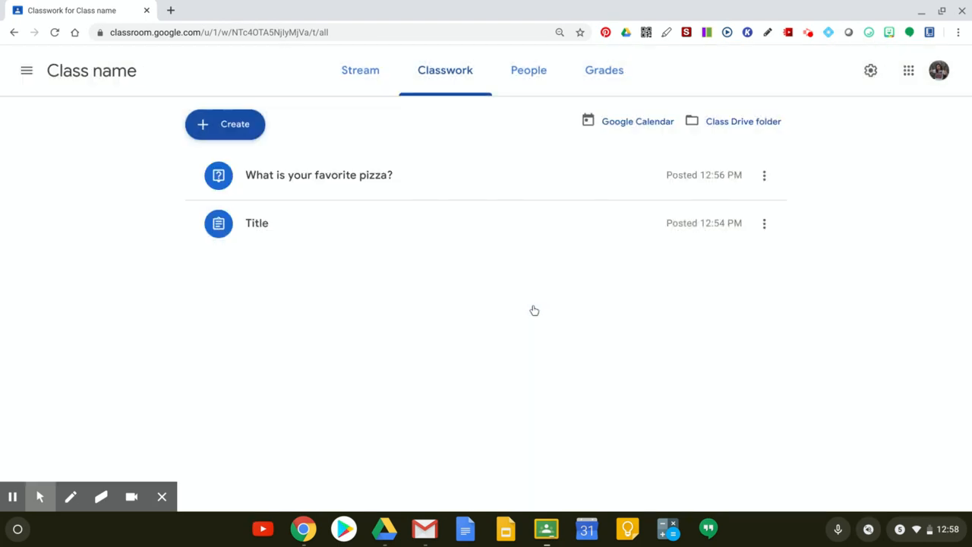
Add a classwork topic named "Unit 1".
left_click(232, 125)
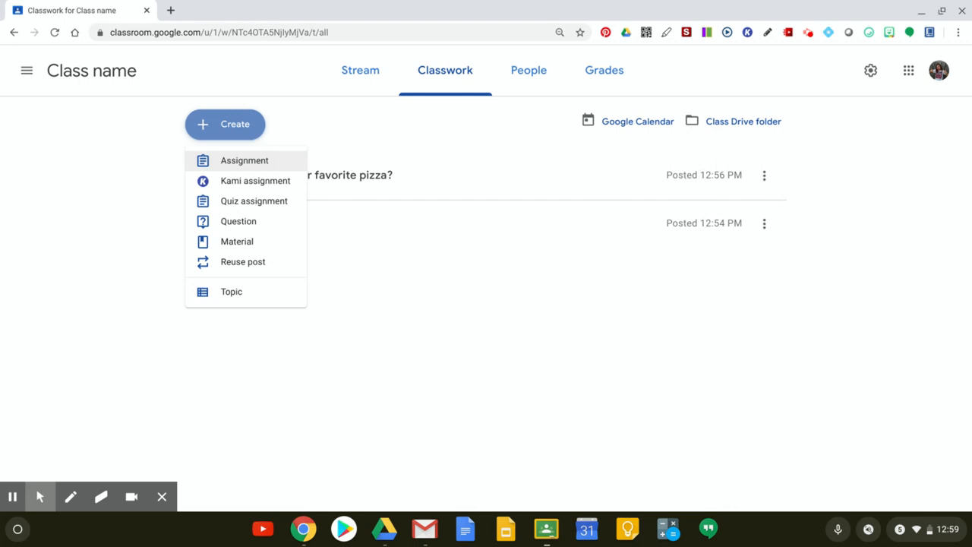
left_click(232, 302)
type("Unit 1")
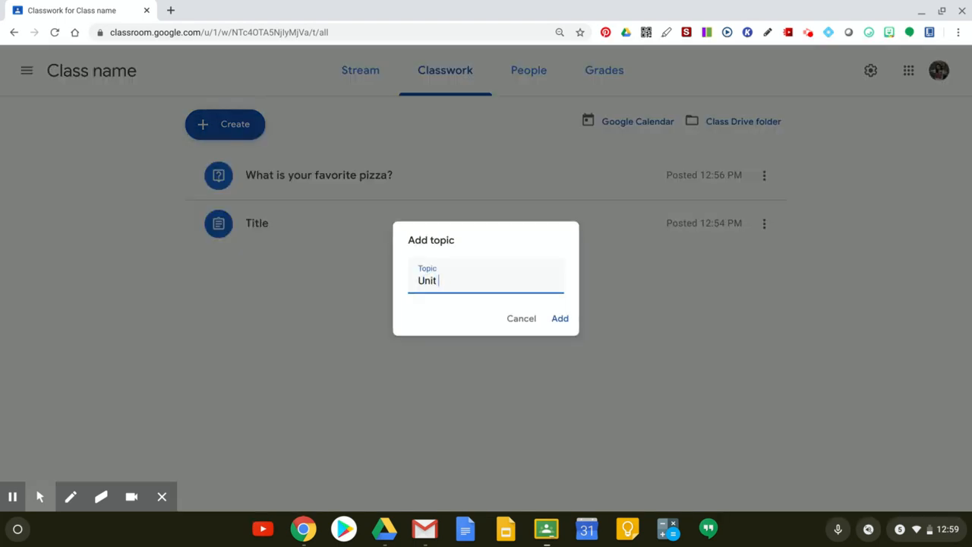
left_click(556, 318)
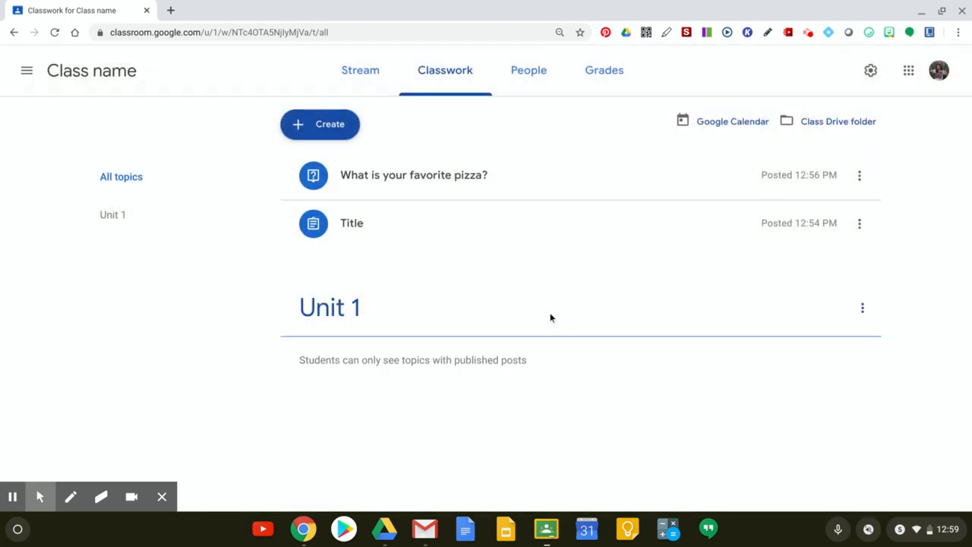
View the Unit 1 topic on its own and return to the full classwork list.
left_click_drag(508, 319, 325, 321)
left_click(326, 321)
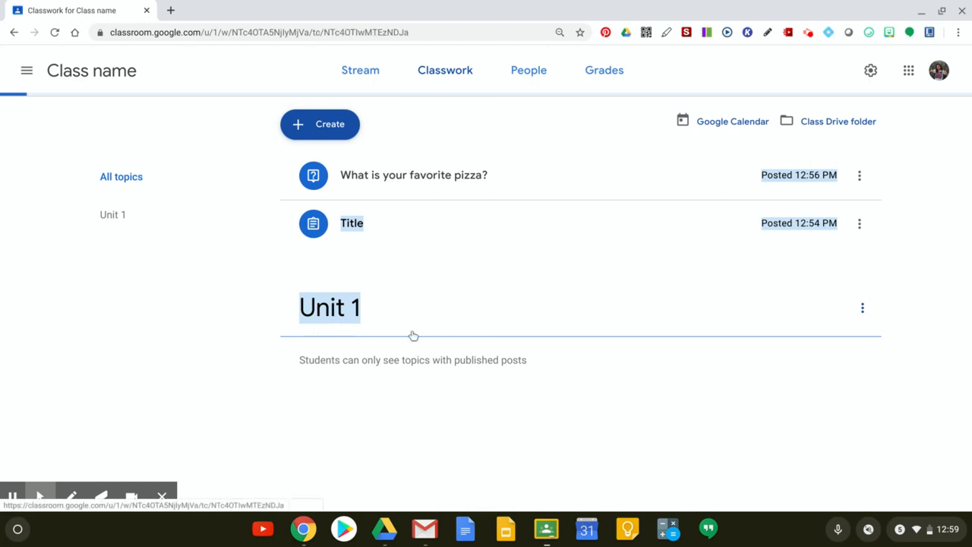
left_click(440, 79)
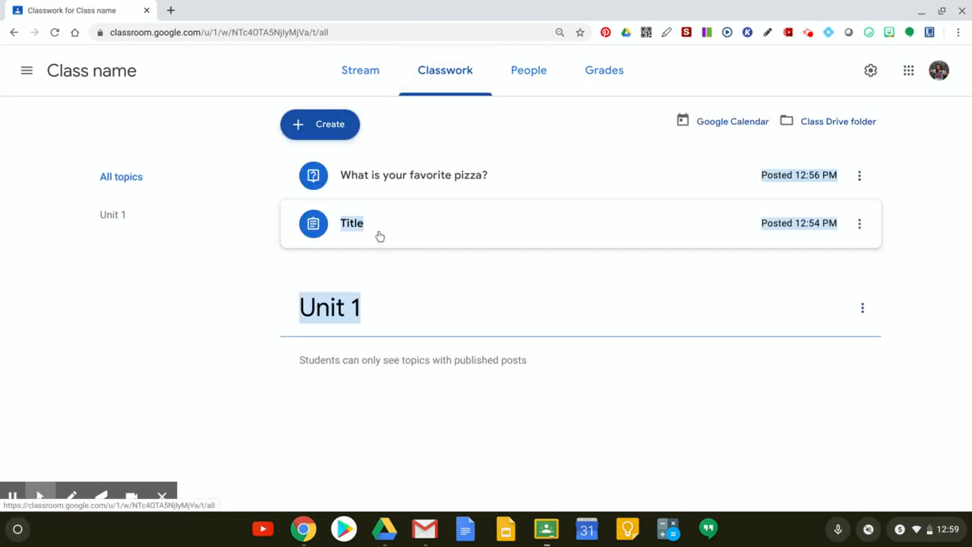
left_click(421, 341)
left_click_drag(359, 315, 407, 347)
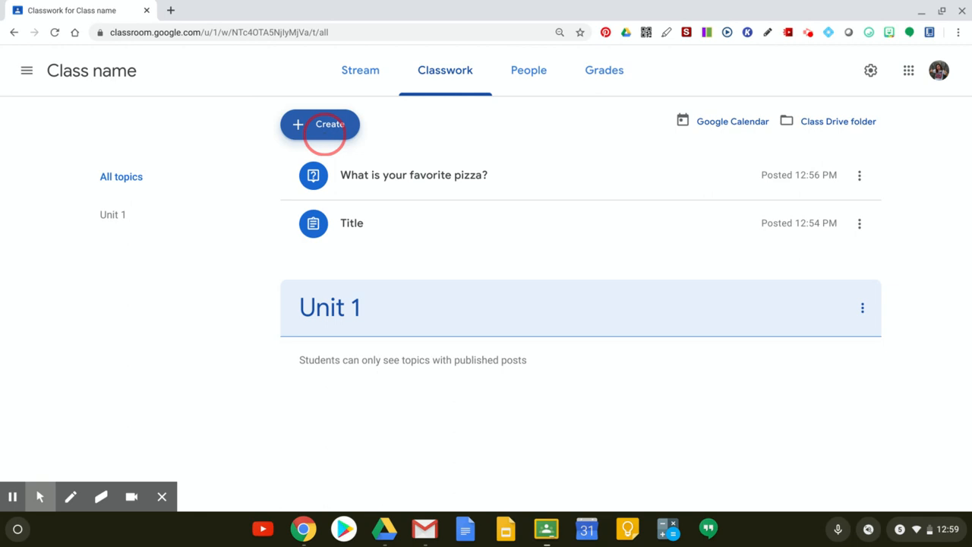
Open the choice of classwork types for creating another item.
left_click(325, 135)
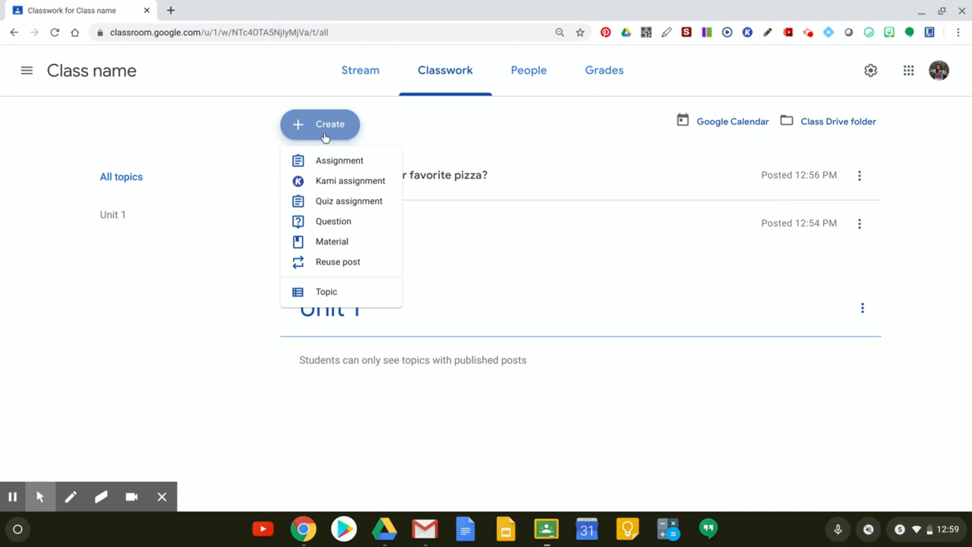